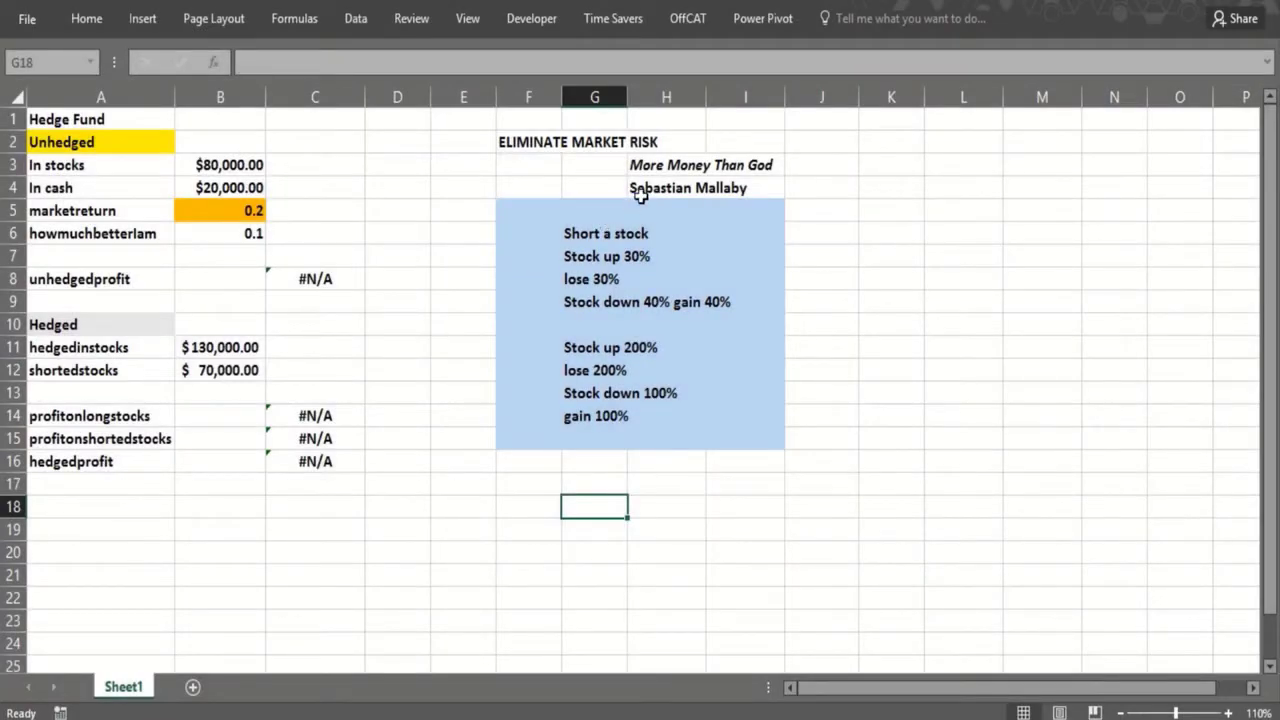
Step: Examine the market-risk heading and the book title and author listed beneath it
click(761, 187)
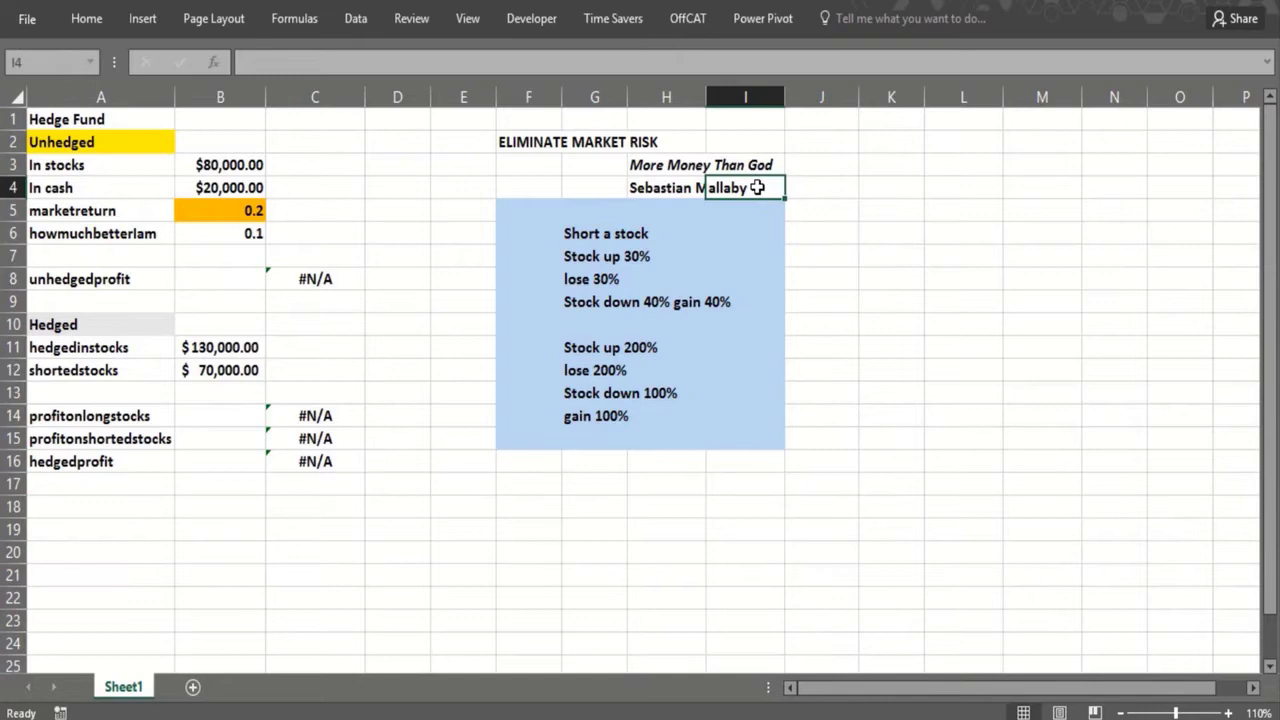
click(724, 142)
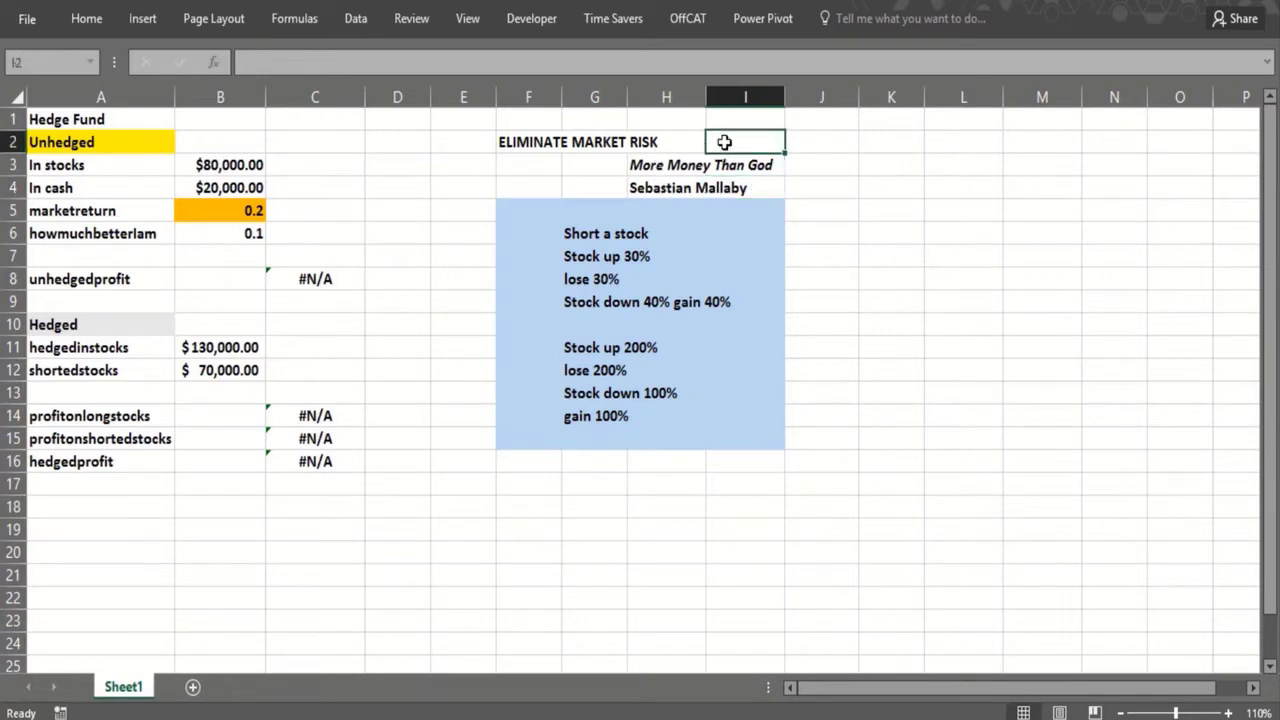
click(570, 181)
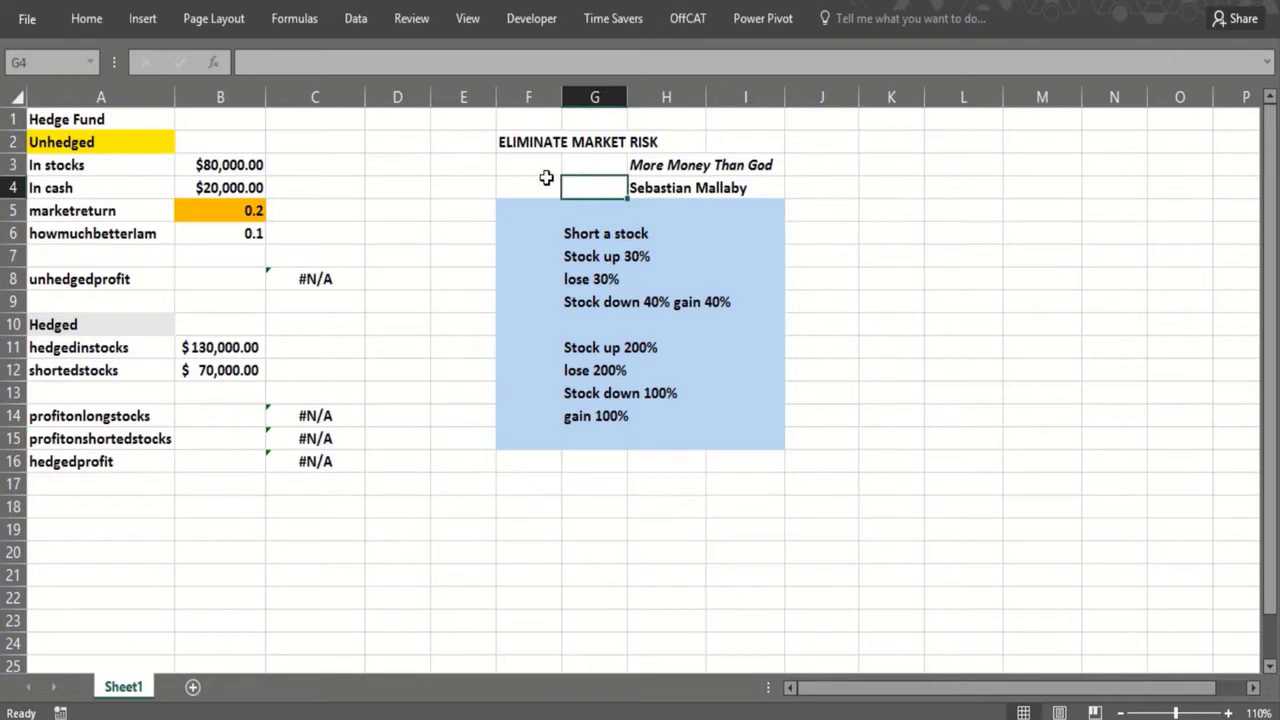
click(545, 183)
click(596, 178)
click(598, 162)
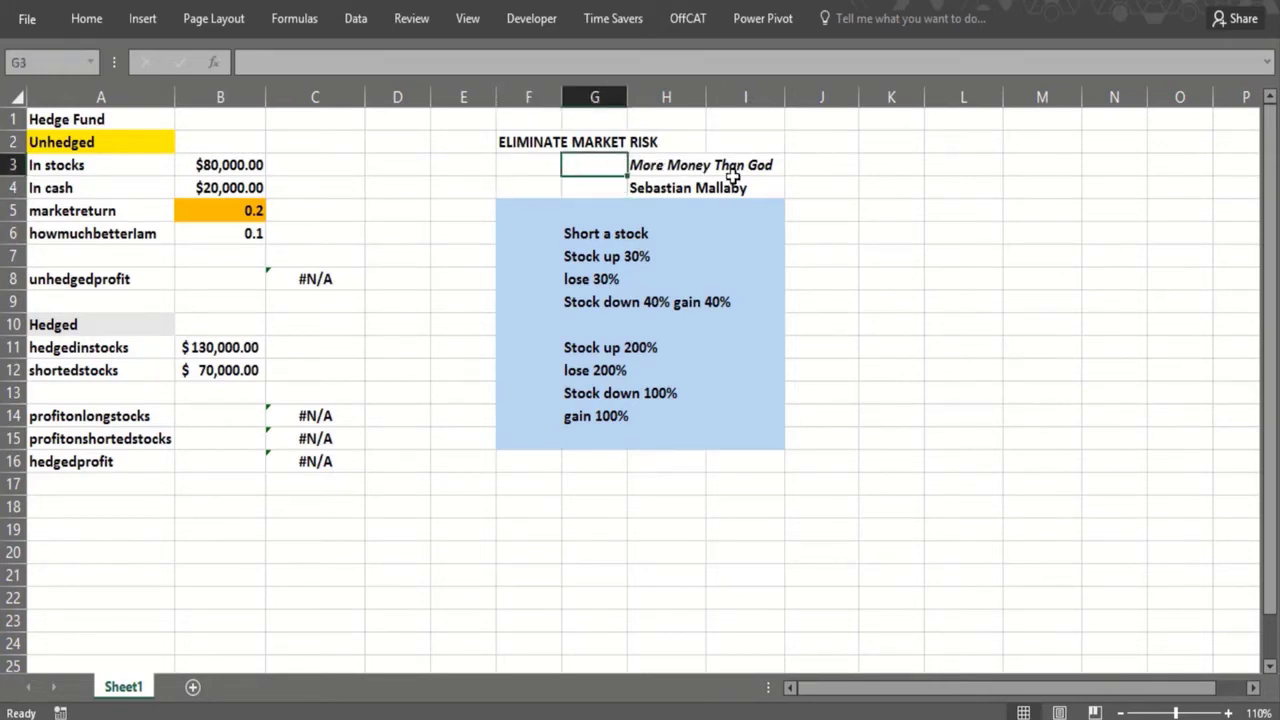
click(818, 193)
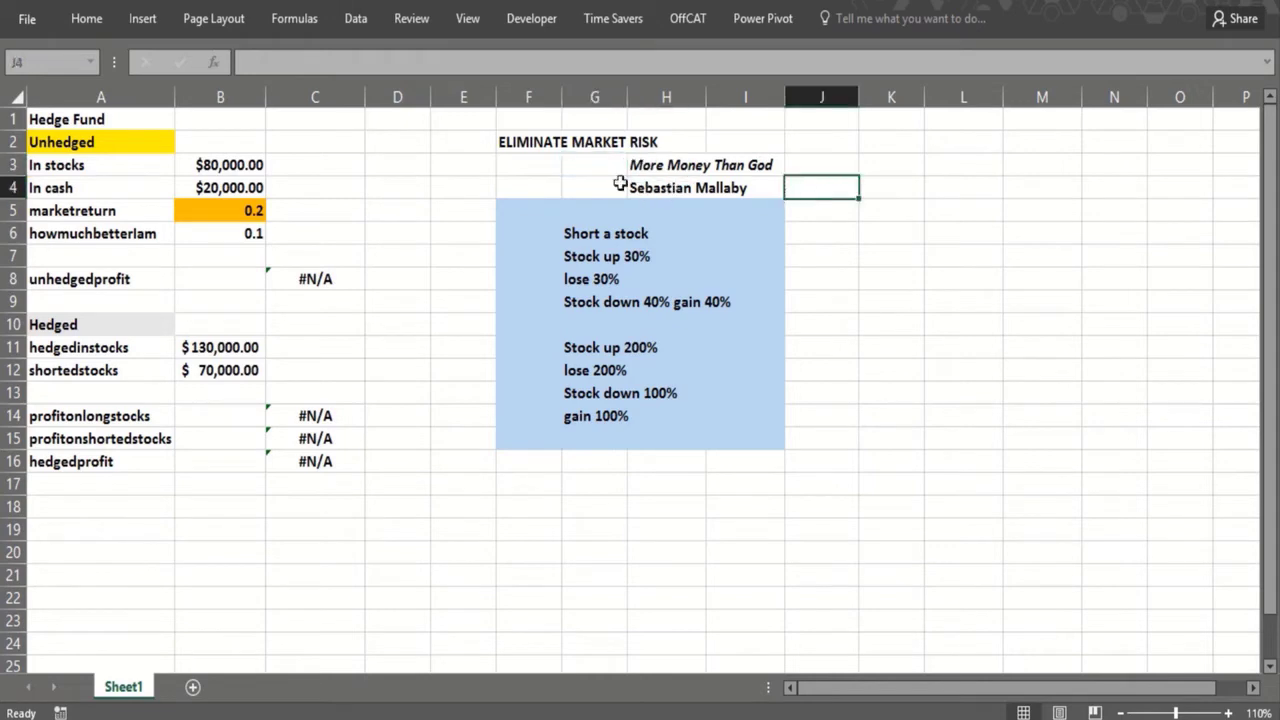
click(619, 187)
click(821, 193)
Step: Review the unhedged fund's amounts in stocks and cash and its marketreturn assumption
click(241, 270)
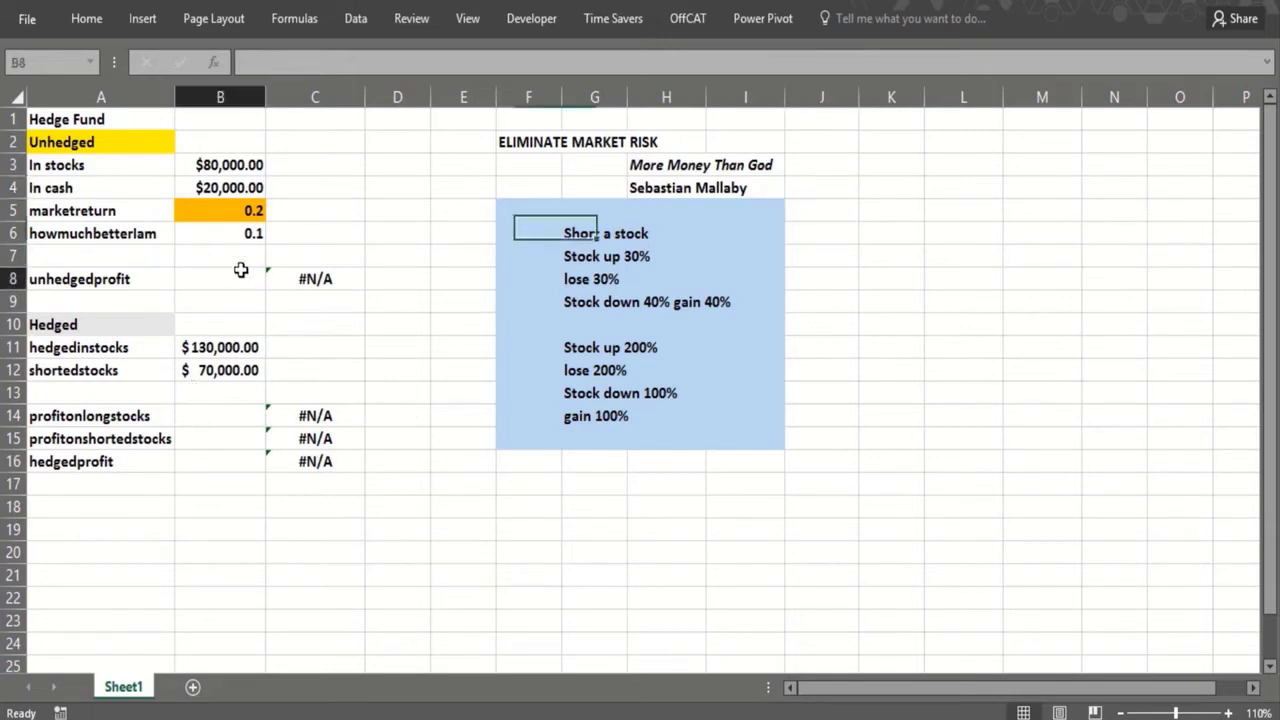
click(219, 234)
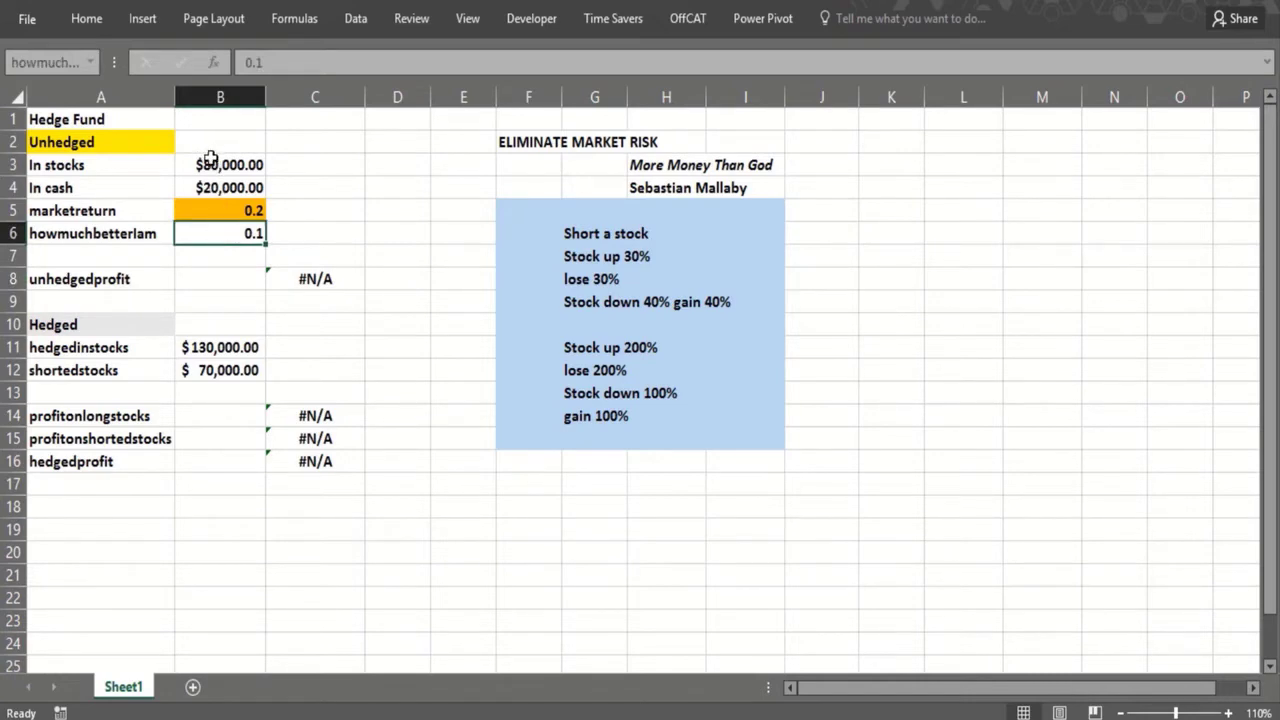
click(210, 188)
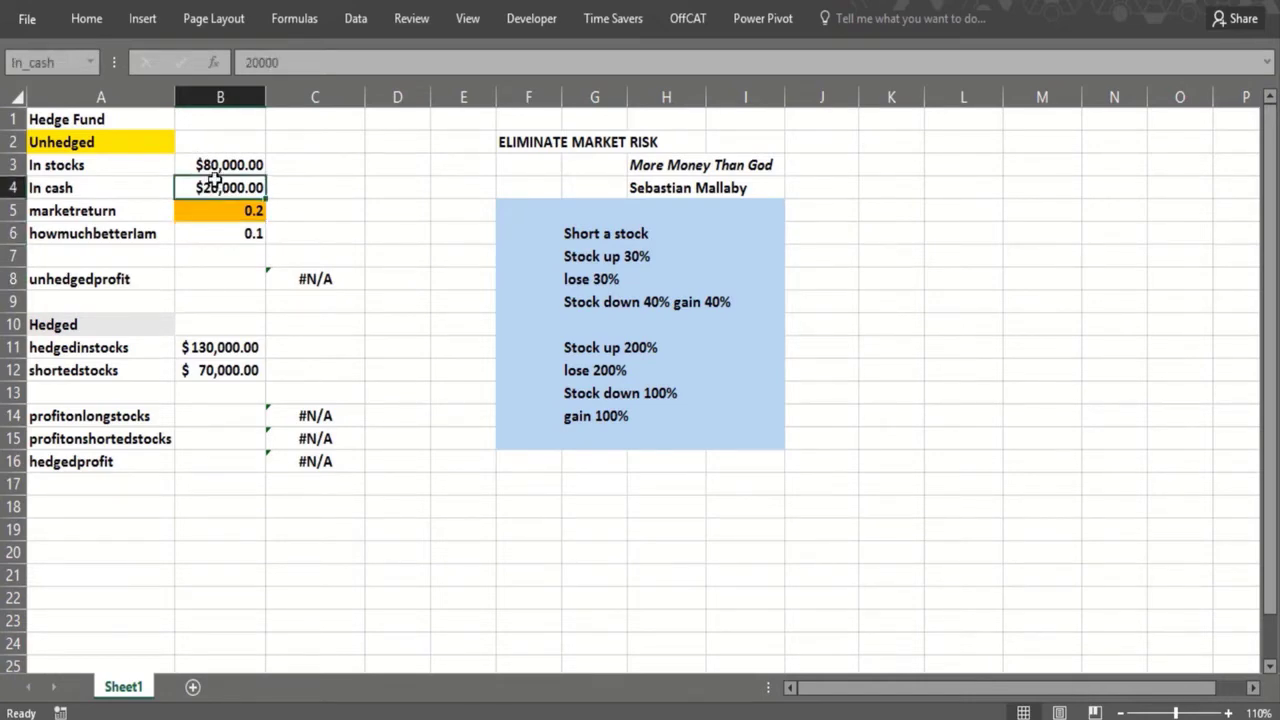
click(213, 167)
click(217, 187)
click(222, 215)
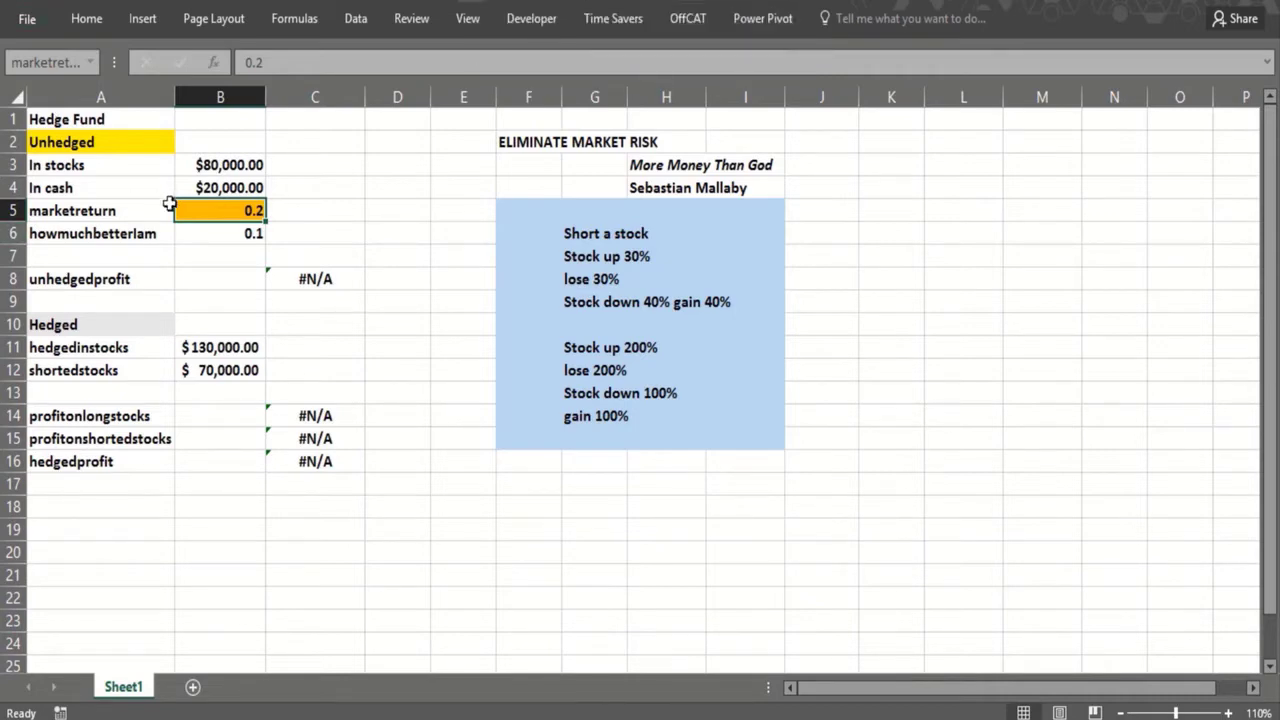
Step: Examine the howmuchbetterIam assumption in B6 of the unhedged section
click(214, 230)
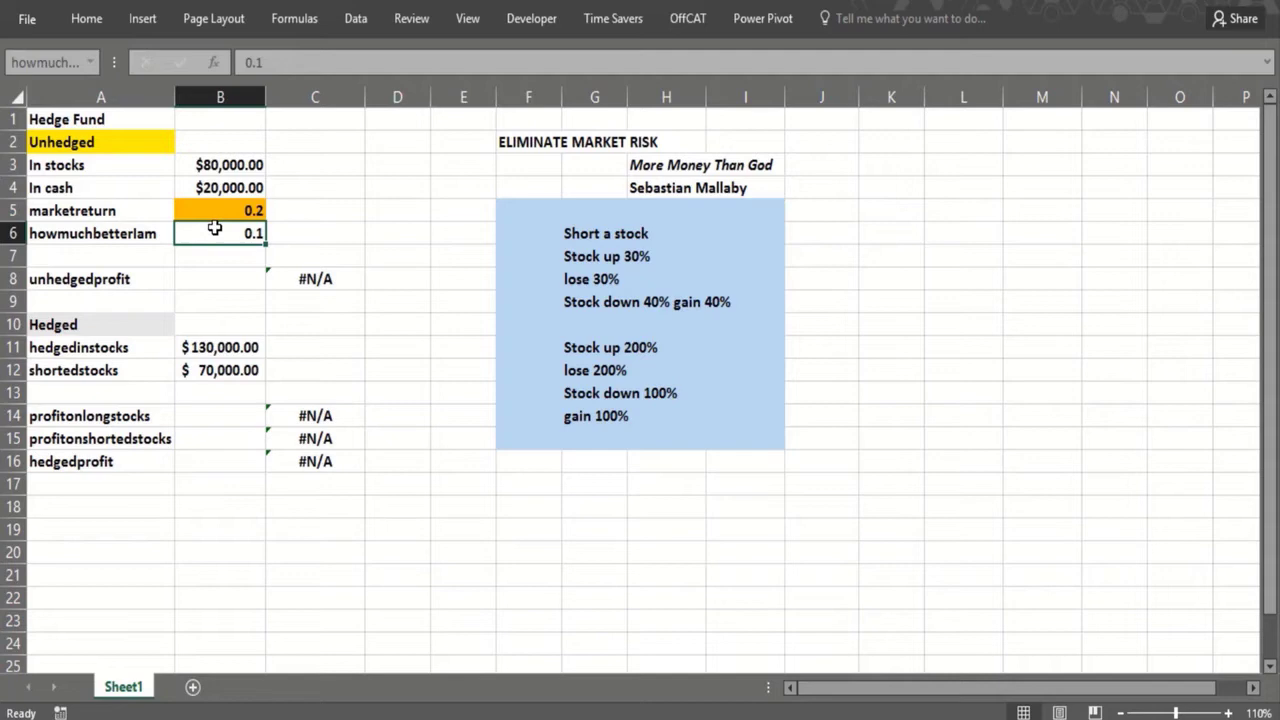
click(170, 232)
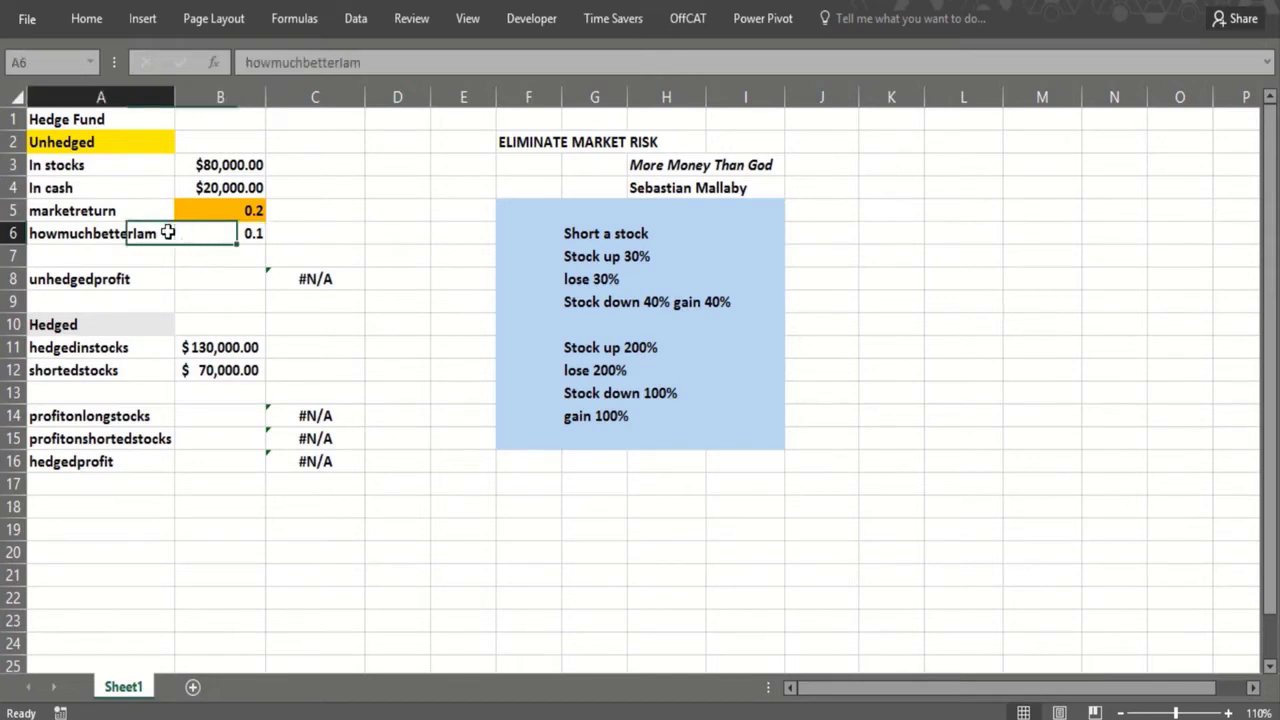
click(252, 234)
click(282, 240)
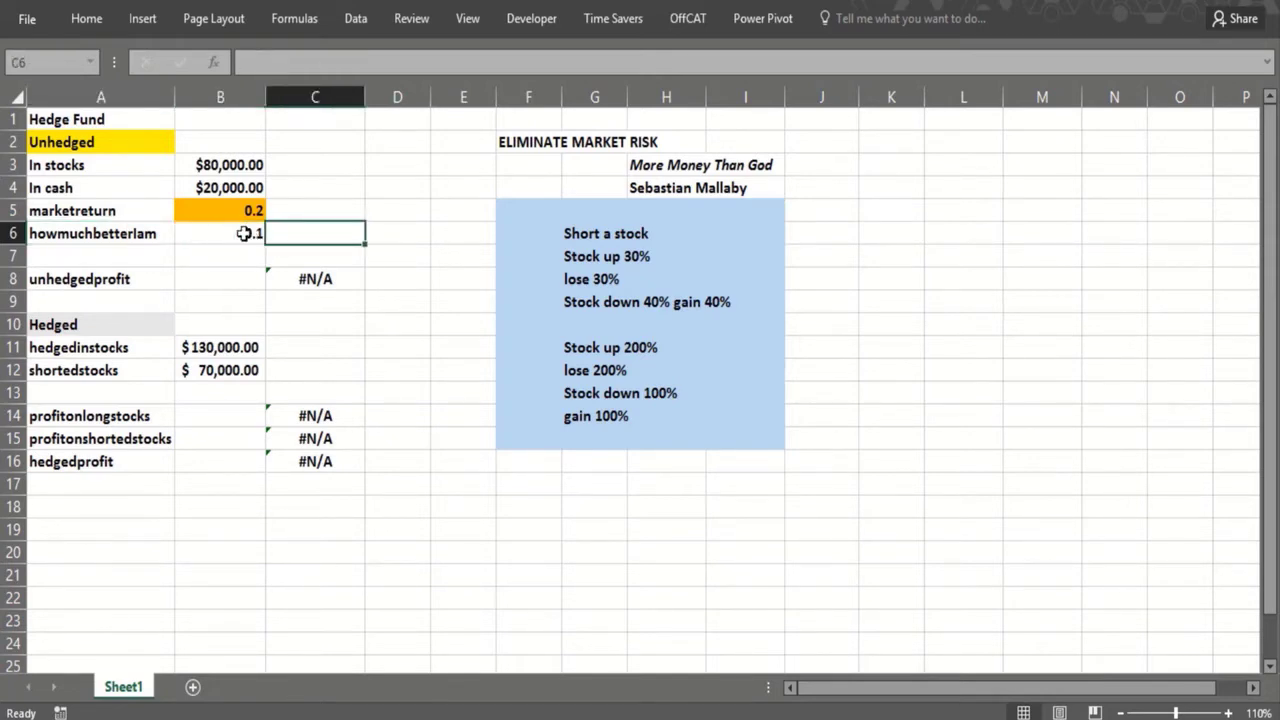
click(222, 233)
click(286, 234)
click(180, 234)
click(286, 234)
click(252, 234)
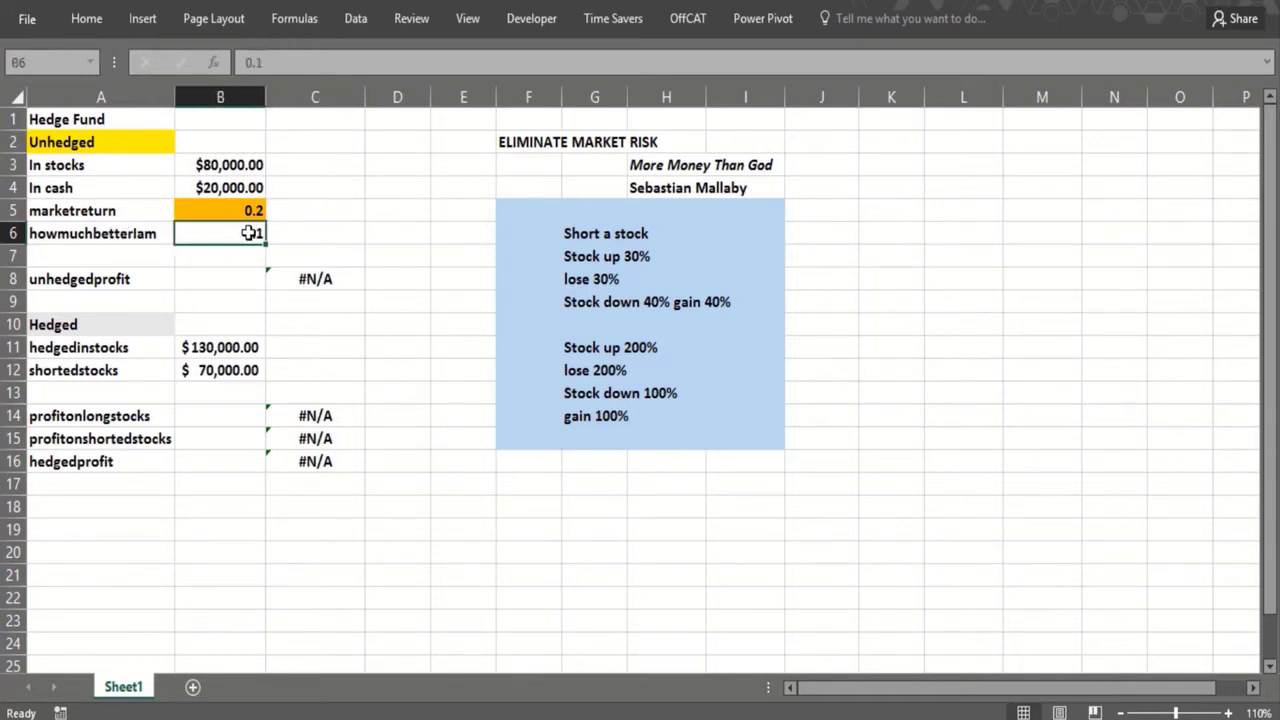
click(296, 232)
click(189, 231)
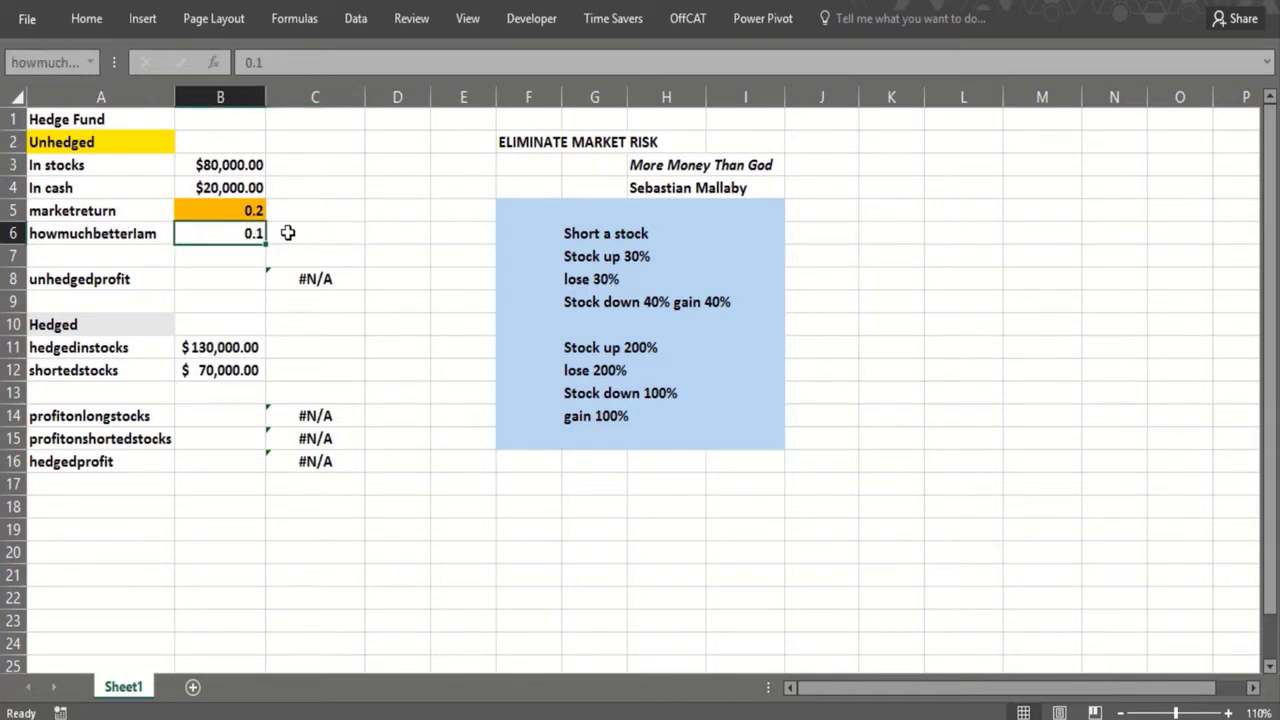
click(288, 233)
click(231, 233)
Step: Examine the shortedstocks amount and the short-selling gain and loss examples in the blue block
click(305, 328)
click(230, 369)
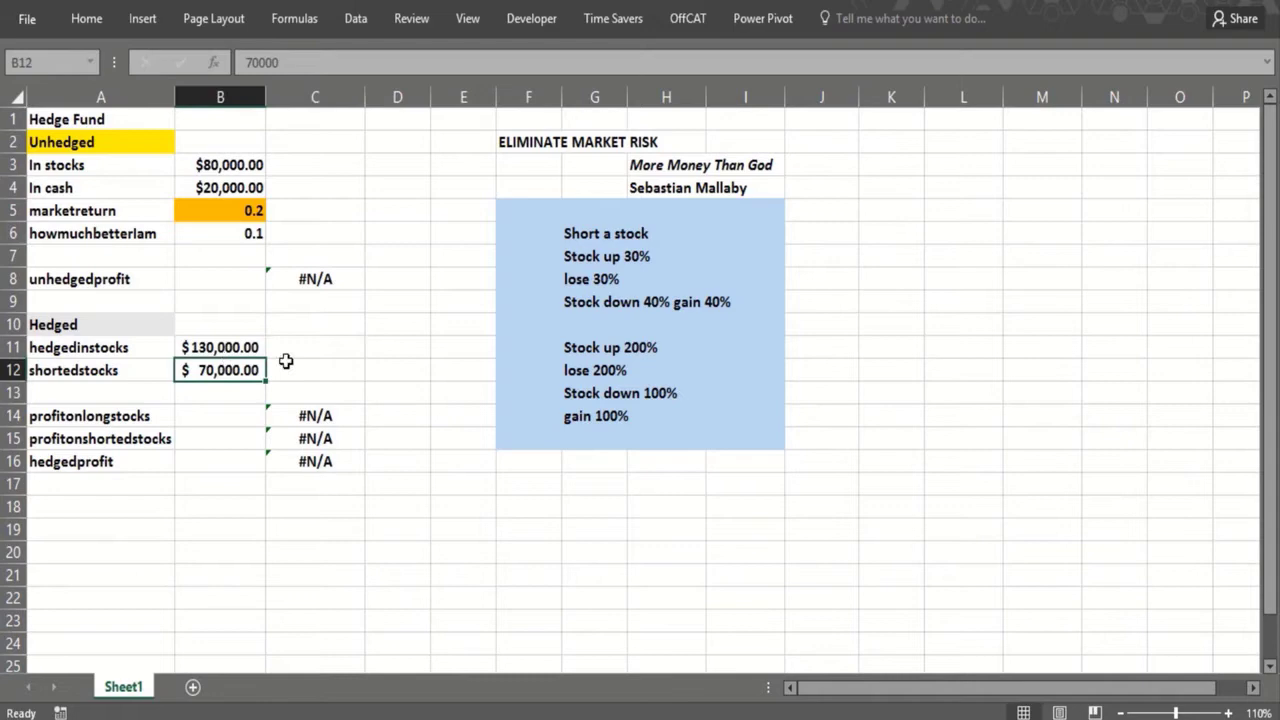
click(532, 237)
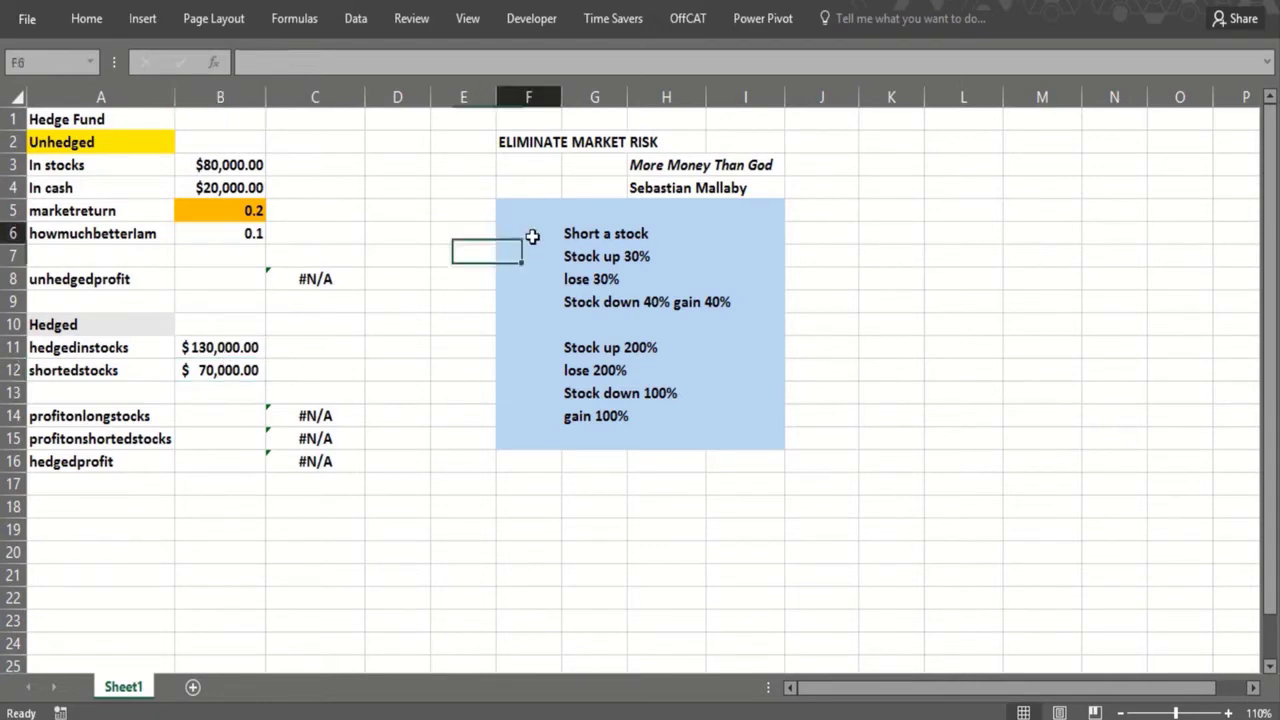
click(616, 280)
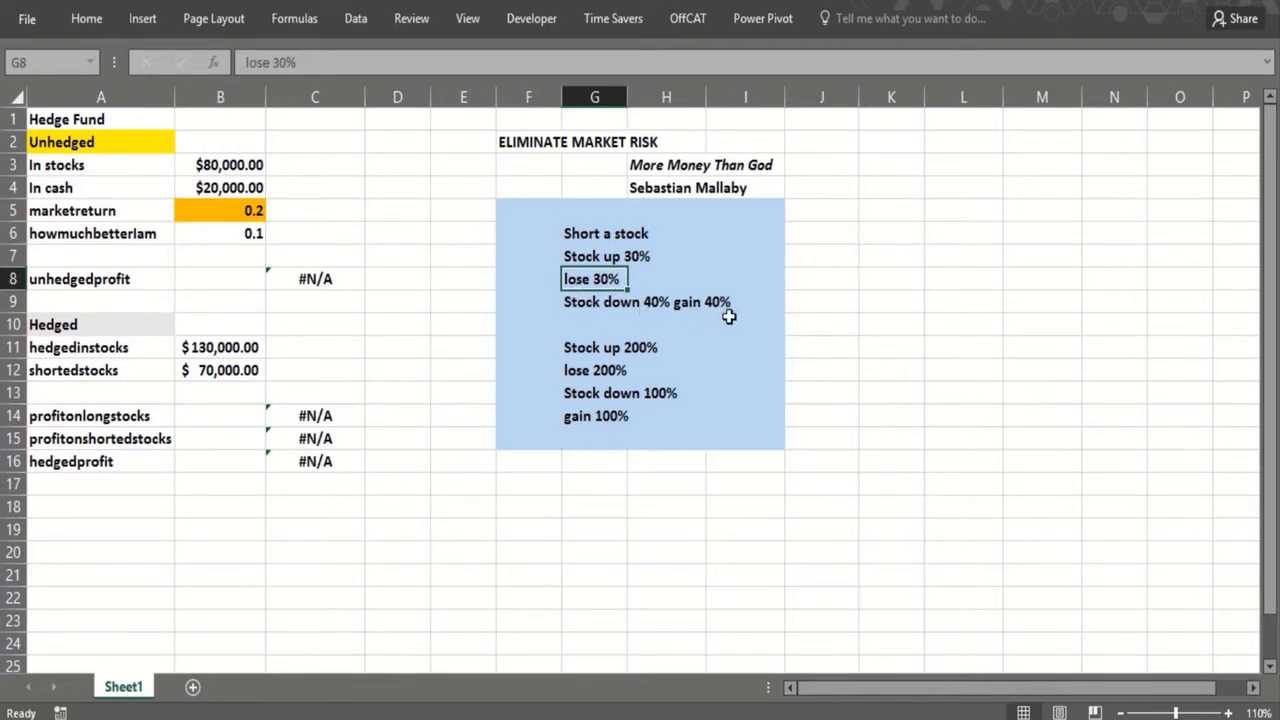
click(564, 355)
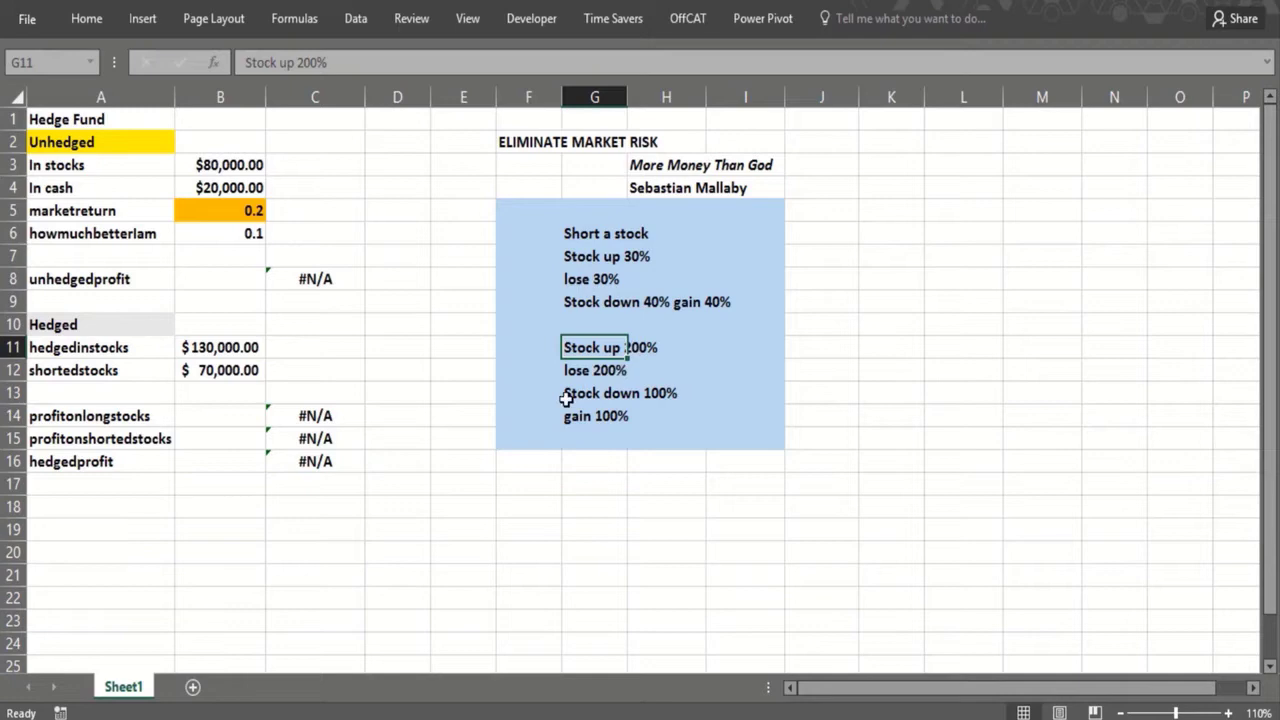
click(651, 394)
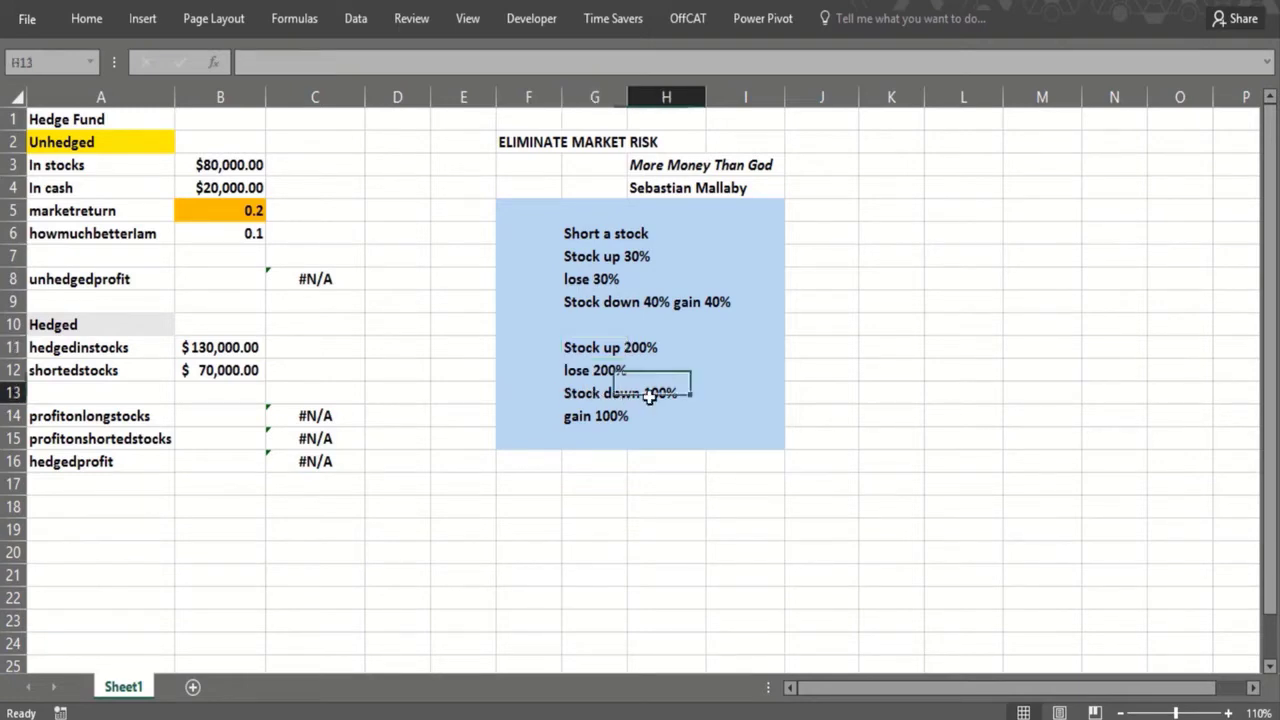
click(590, 420)
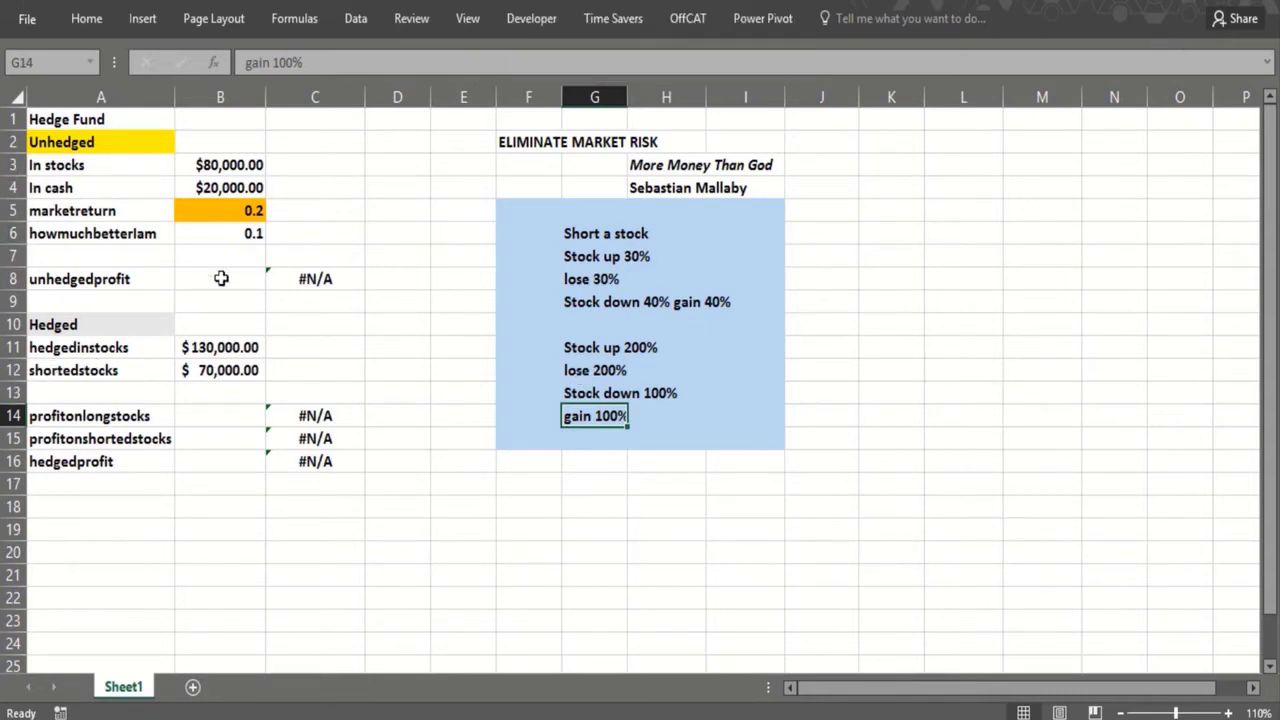
Step: Review the hedged long and shorted stock amounts alongside the marketreturn and howmuchbetterIam assumptions
click(216, 211)
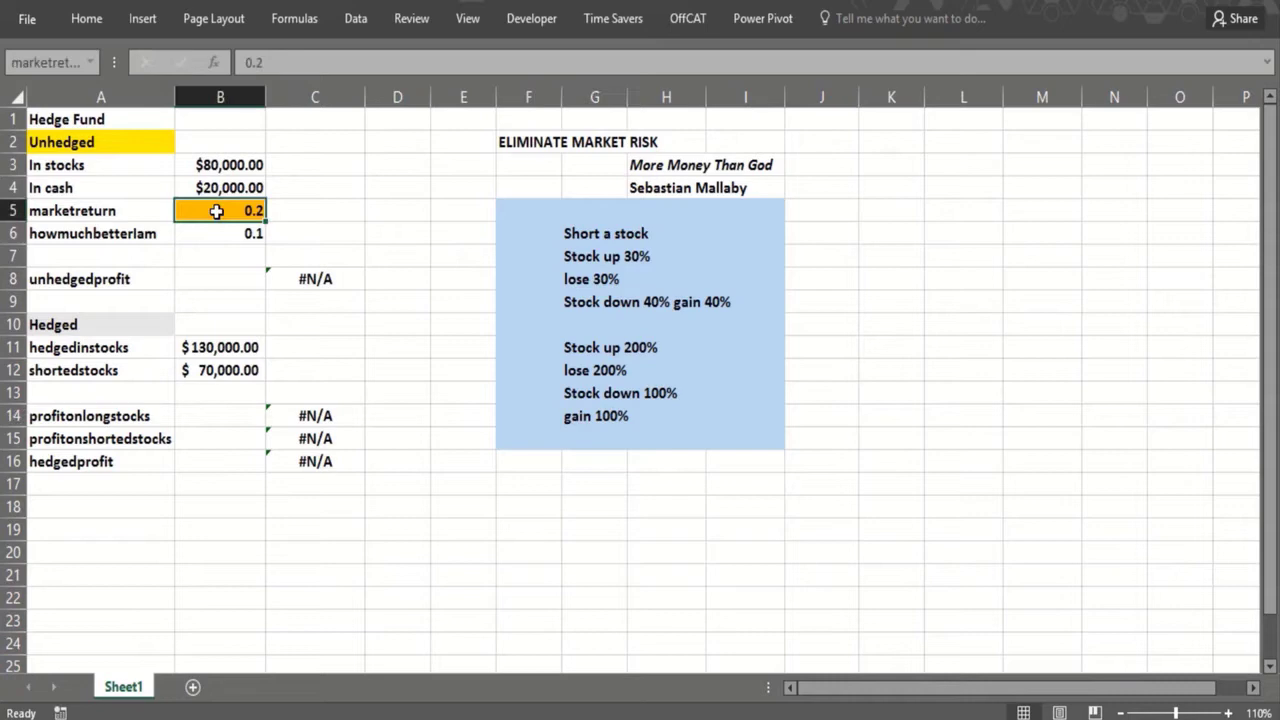
click(199, 318)
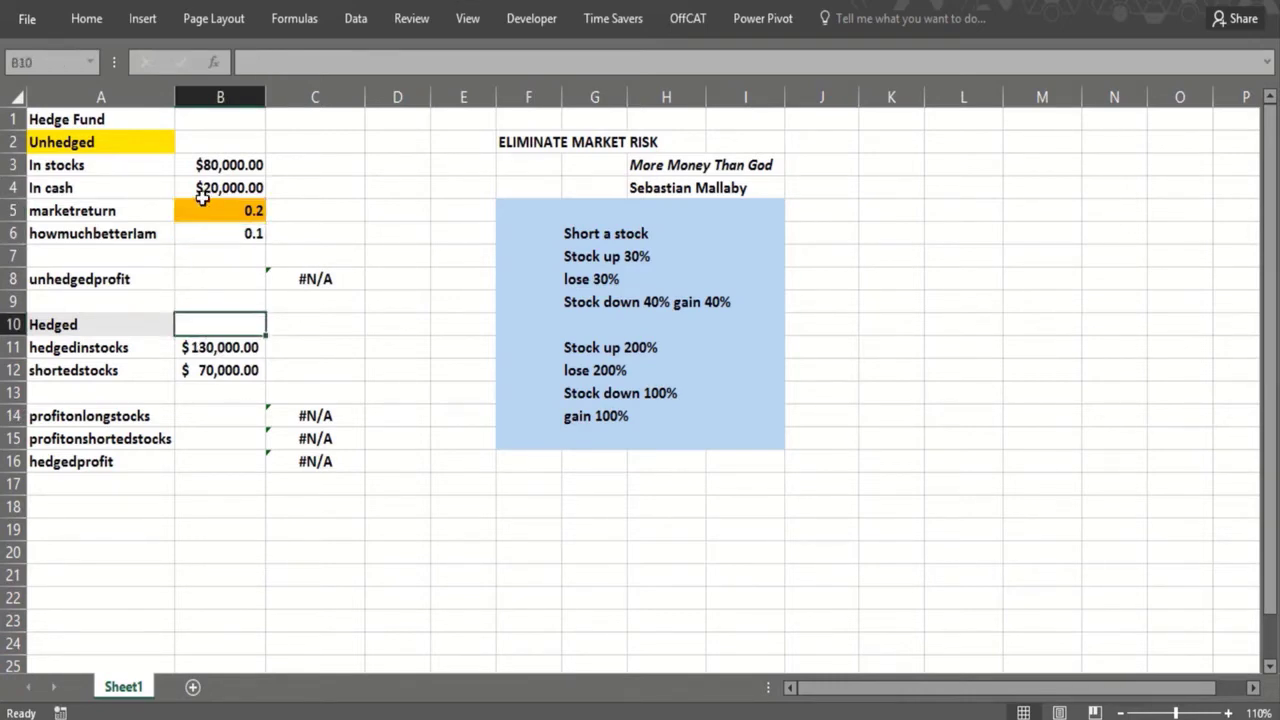
click(210, 347)
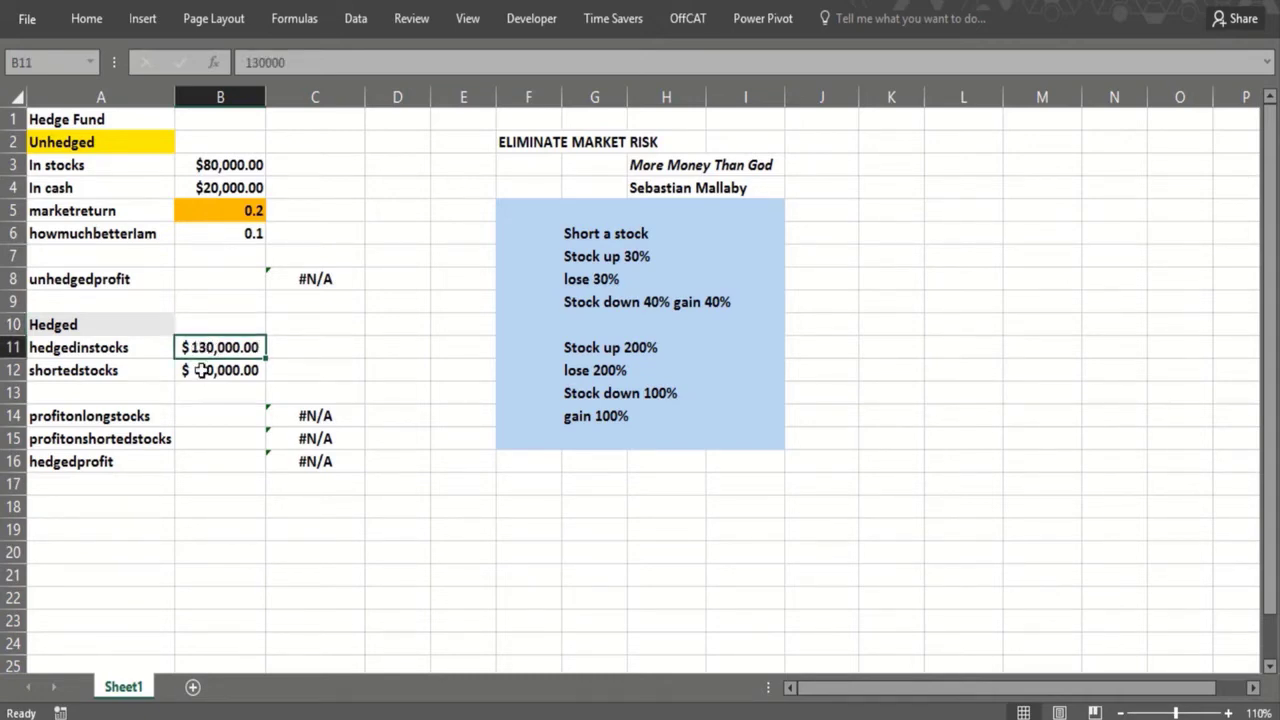
click(204, 215)
click(204, 231)
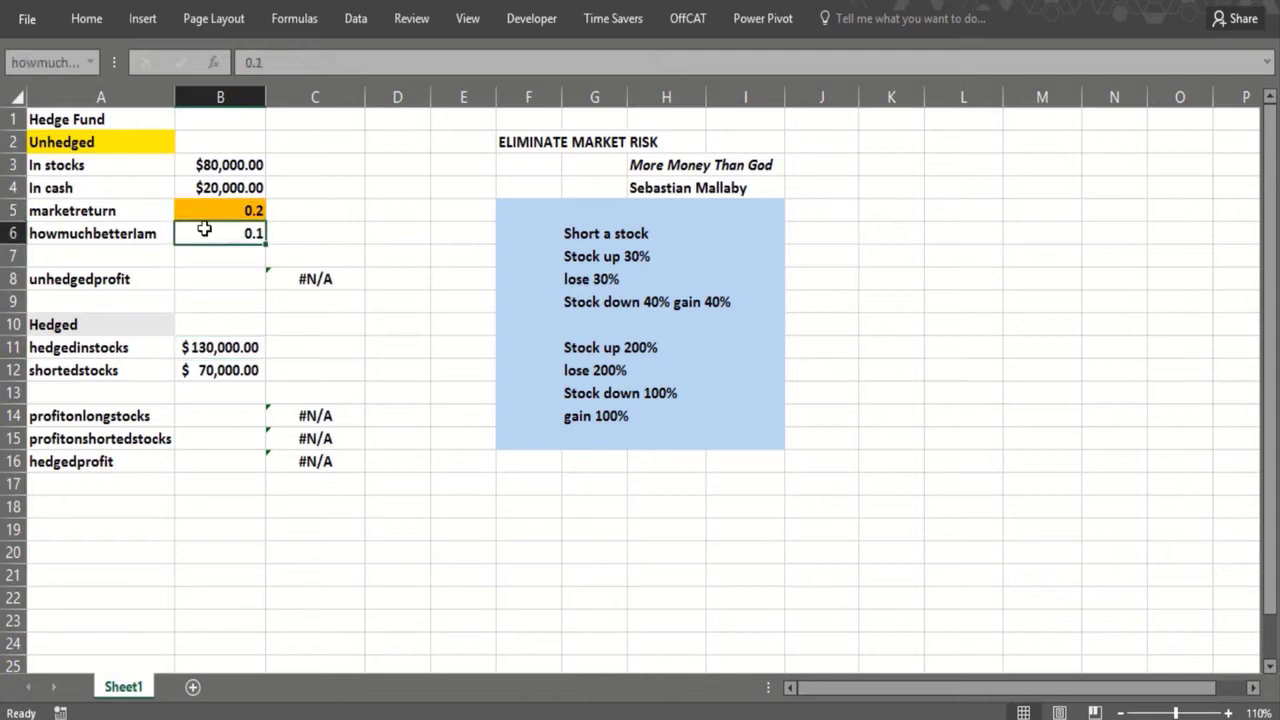
click(205, 374)
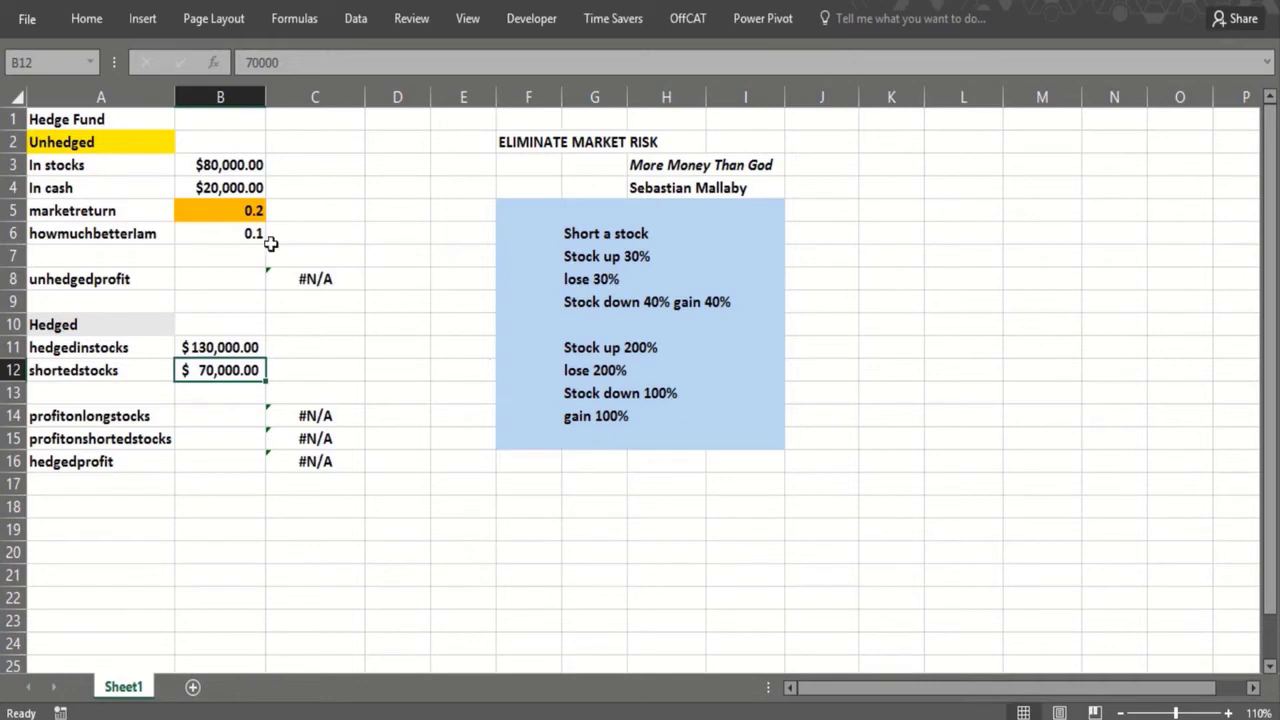
click(240, 279)
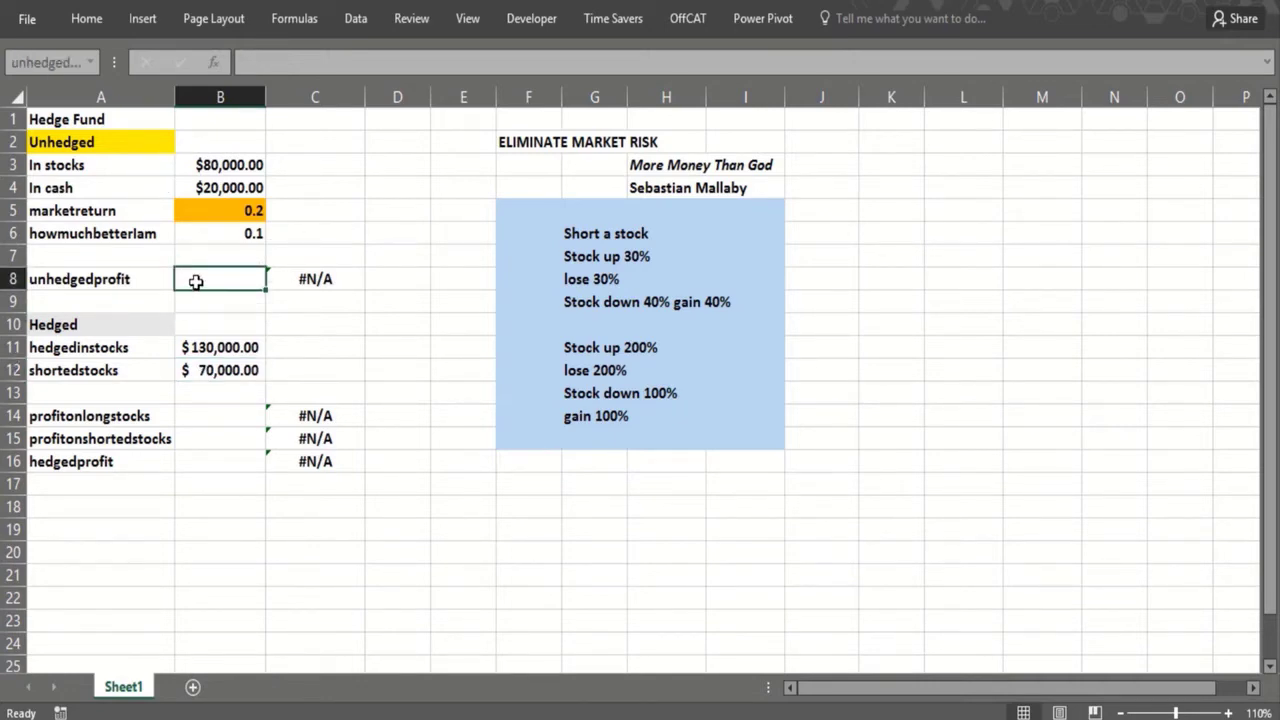
click(220, 212)
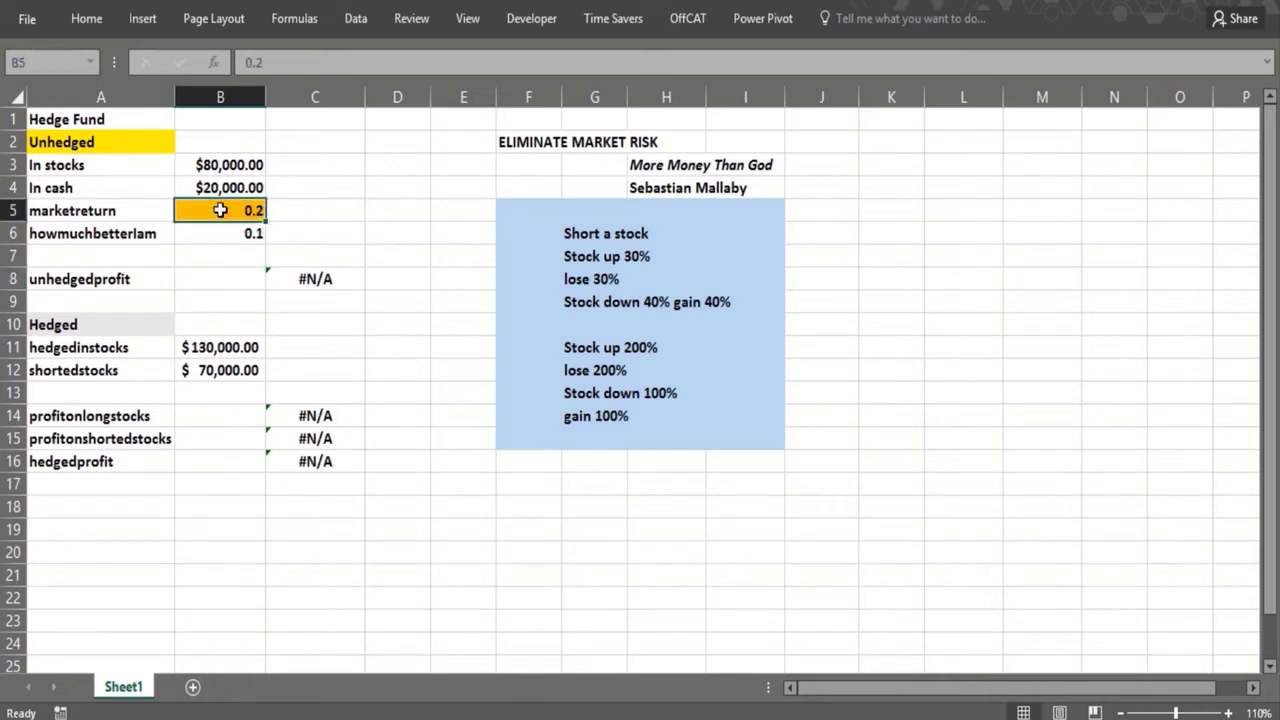
Step: Calculate unhedgedprofit in B8 as =(marketreturn+howmuchbetterIam)*In_stocks, and widen column E so the adjacent formula text fits
click(214, 283)
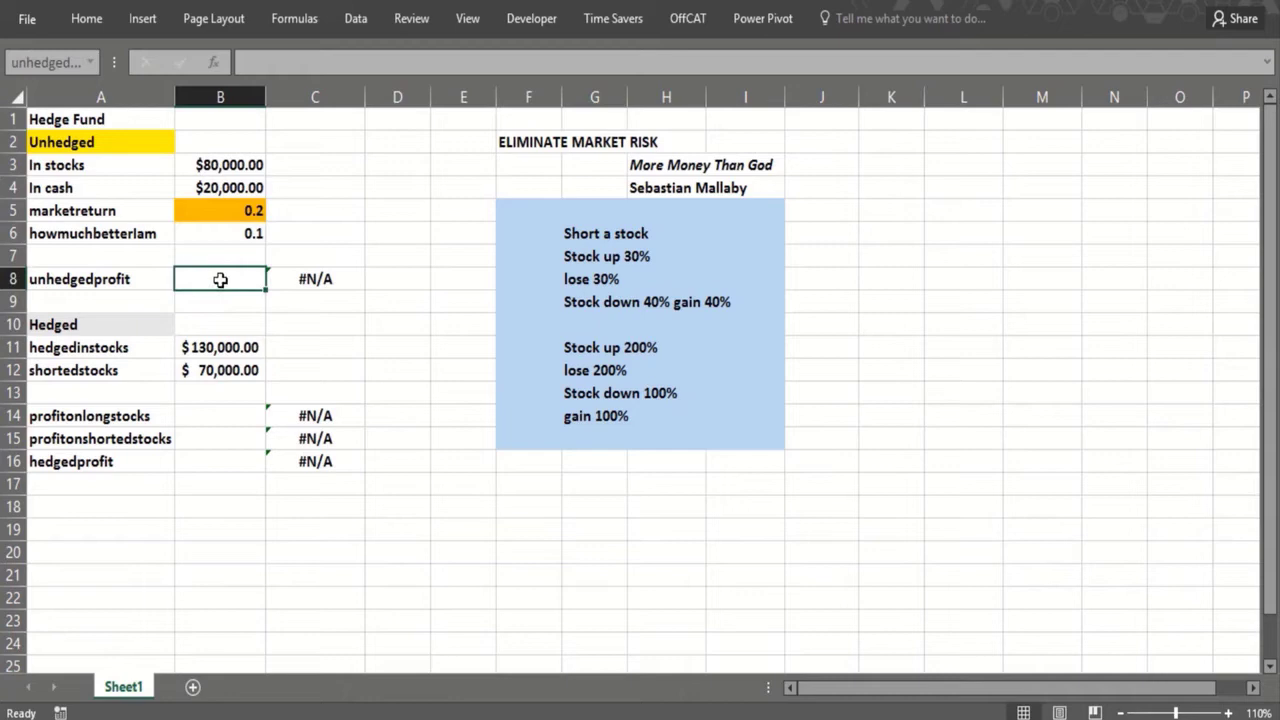
text(=)
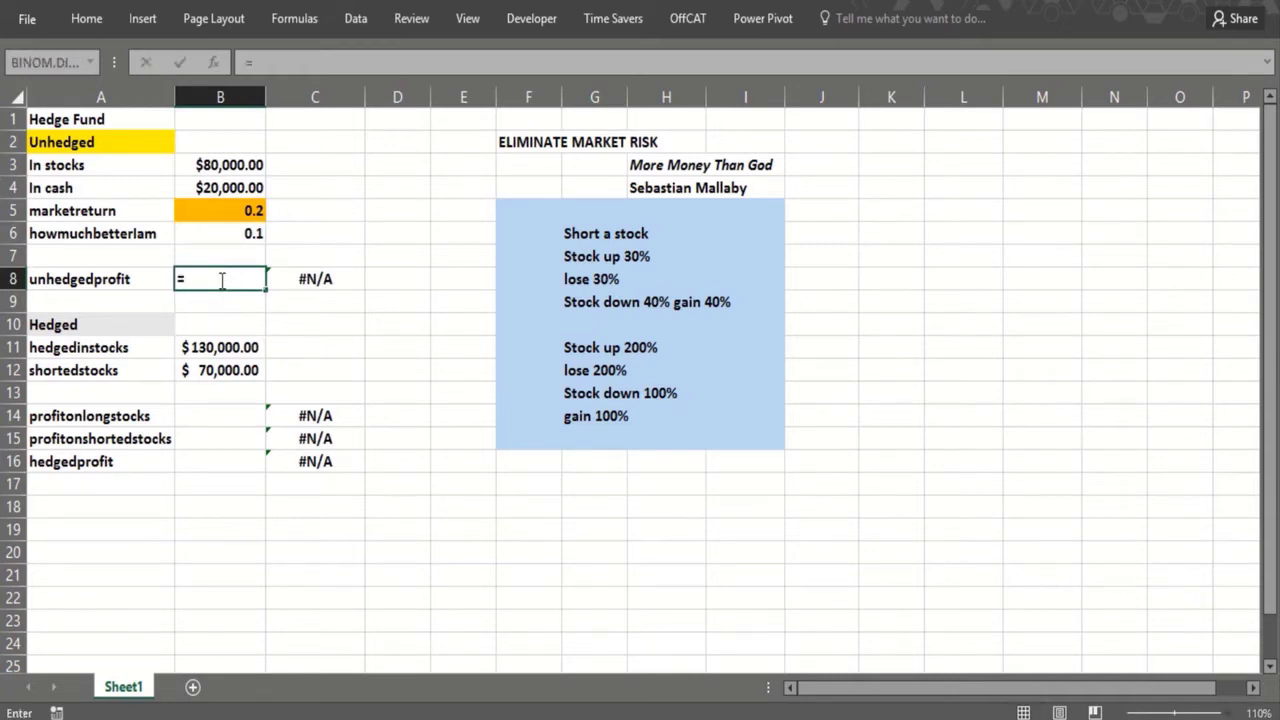
click(197, 212)
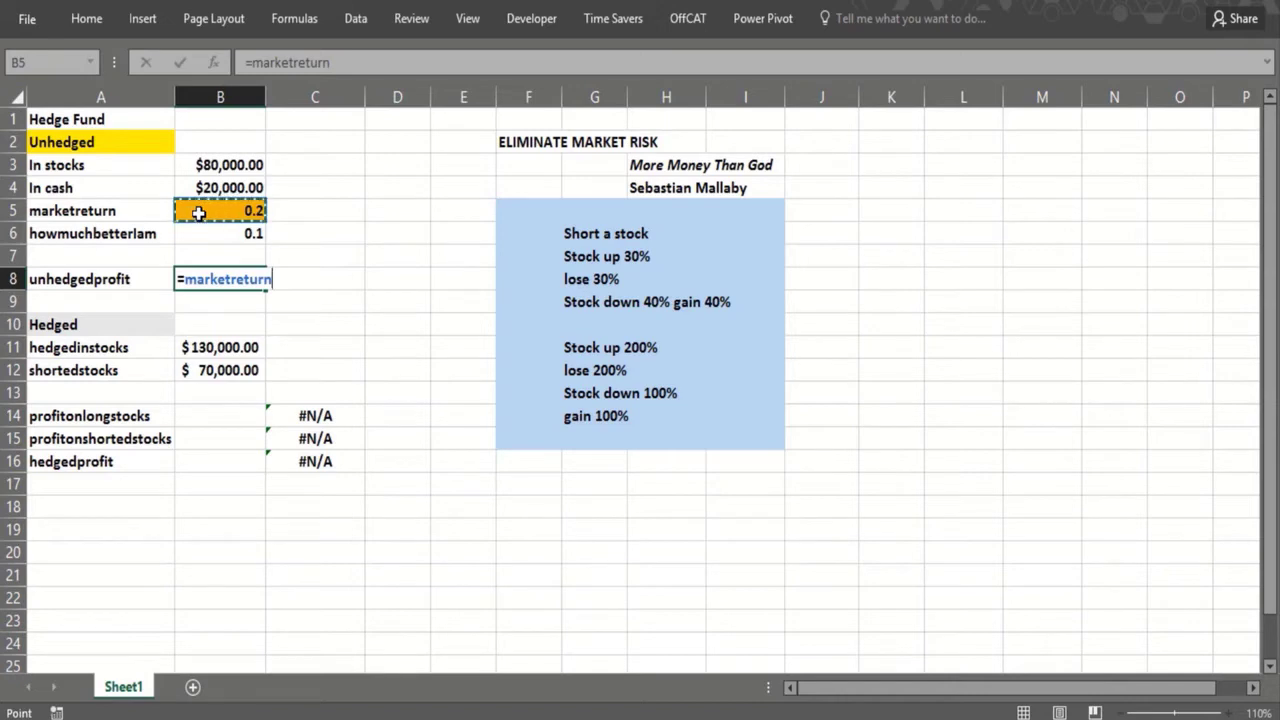
text(+)
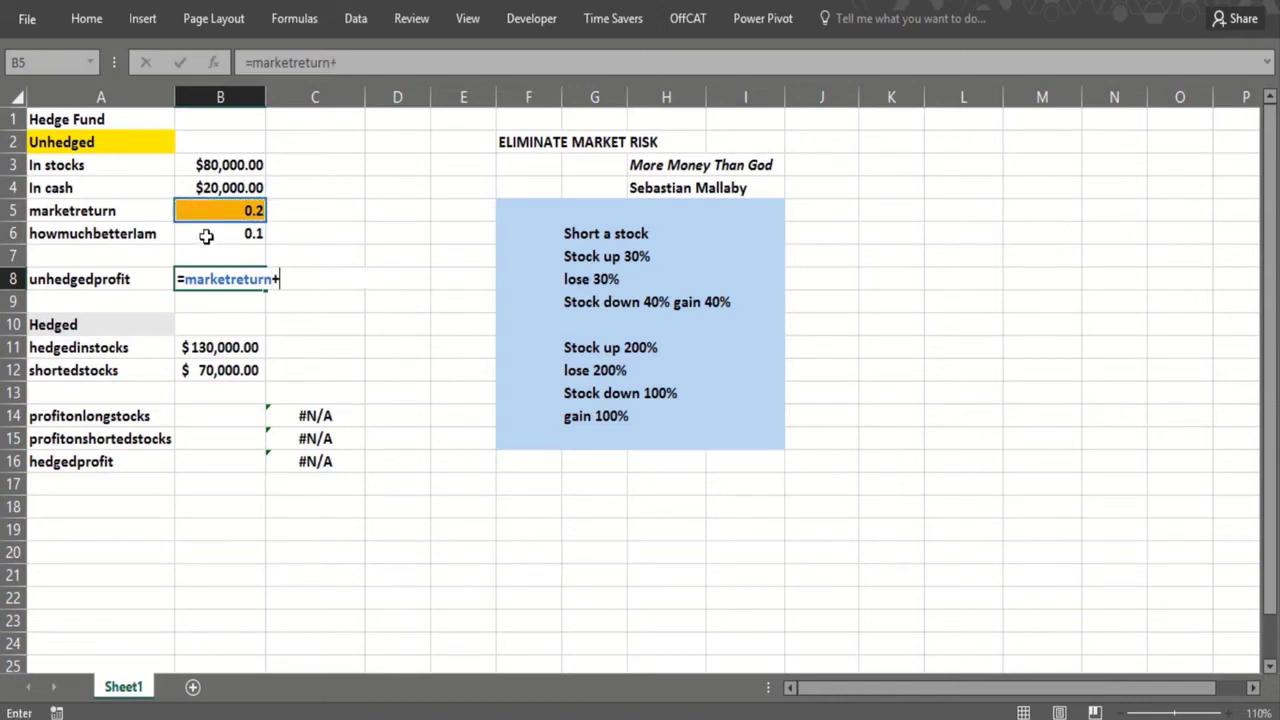
click(206, 236)
text()*)
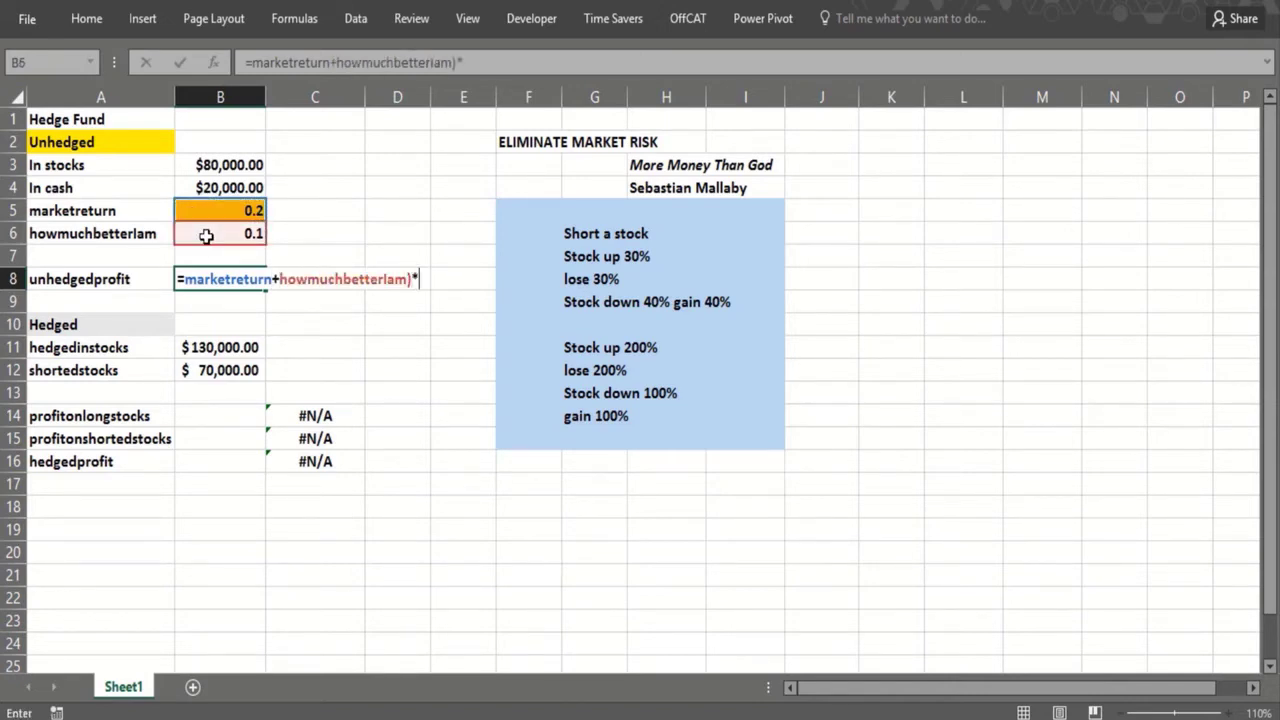
click(206, 162)
key(Return)
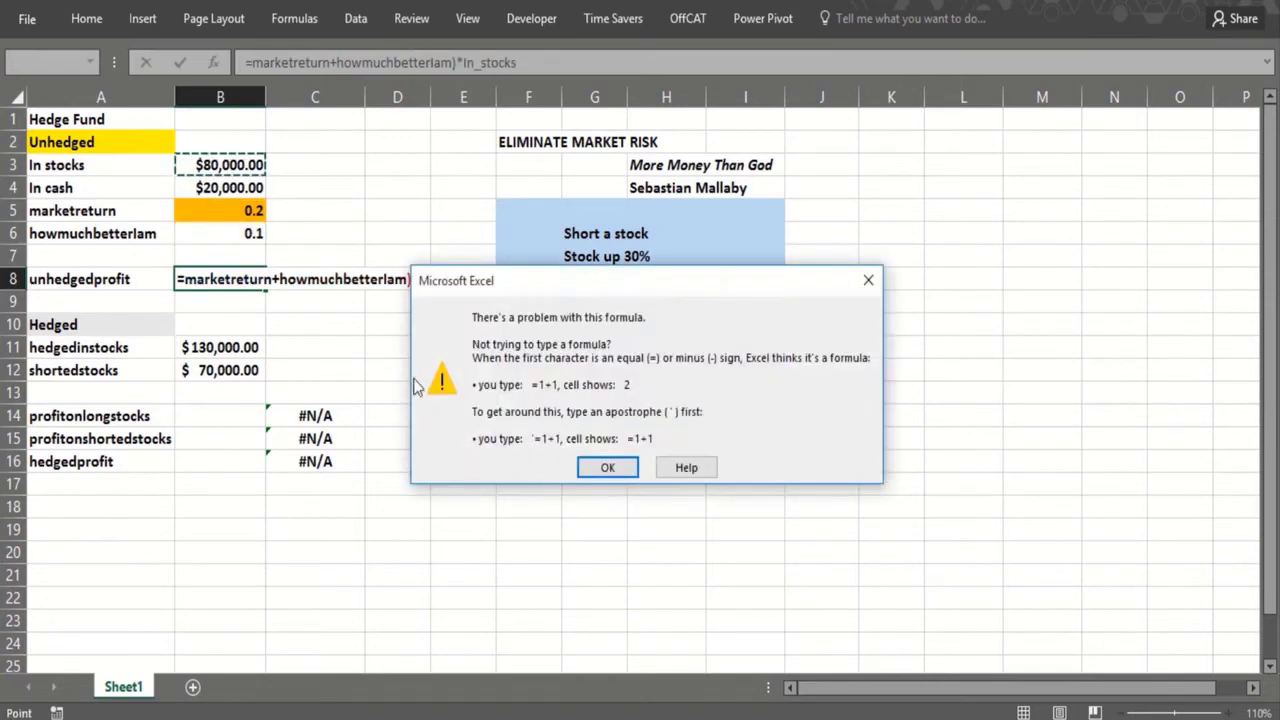
click(605, 466)
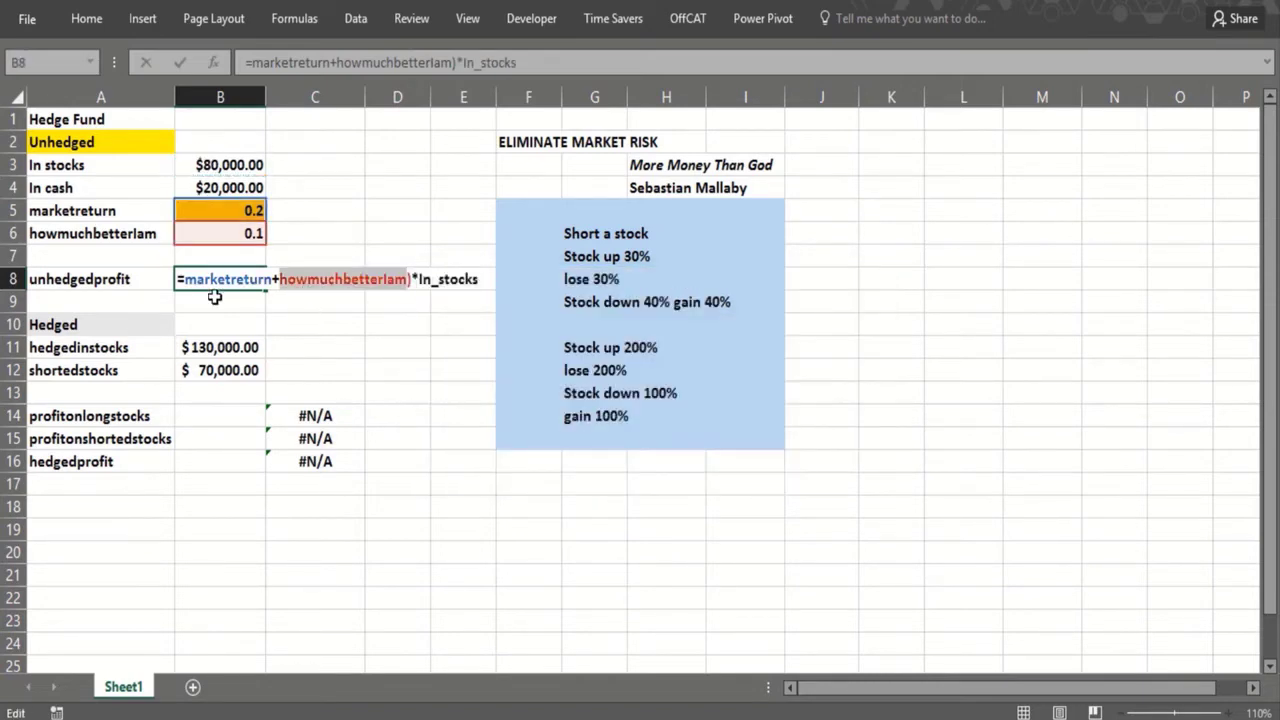
click(185, 279)
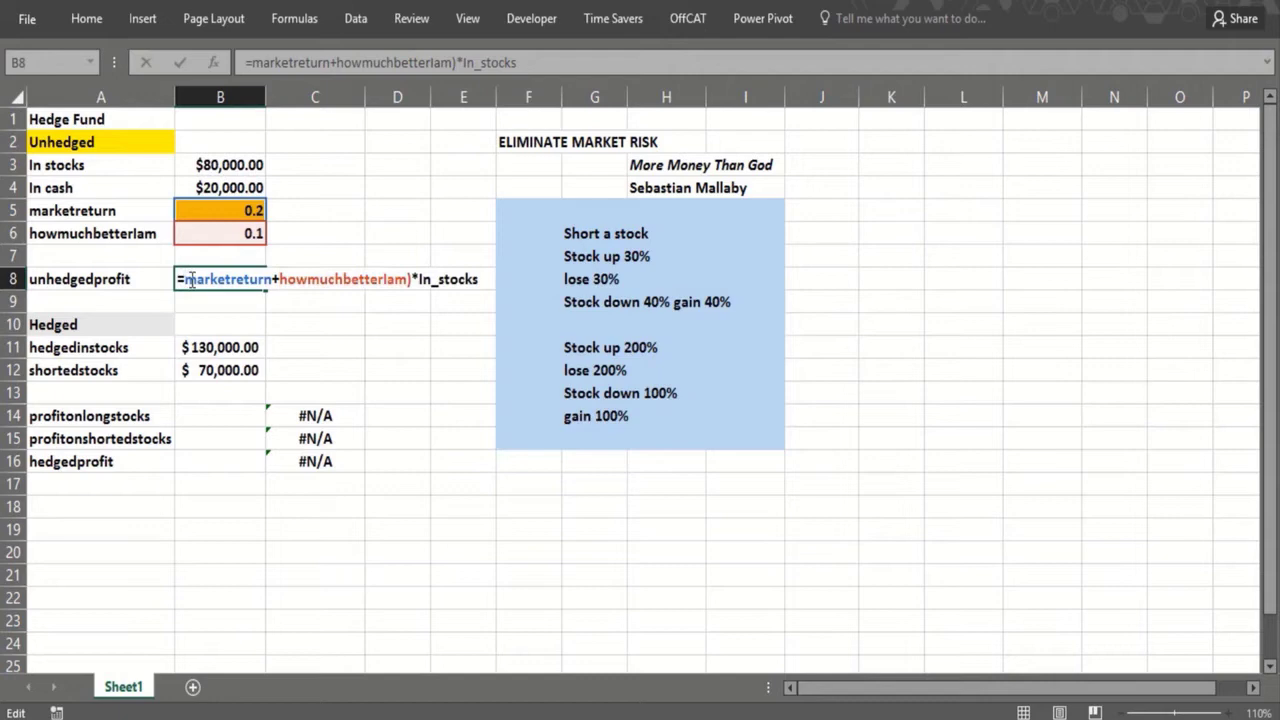
text(()
key(Return)
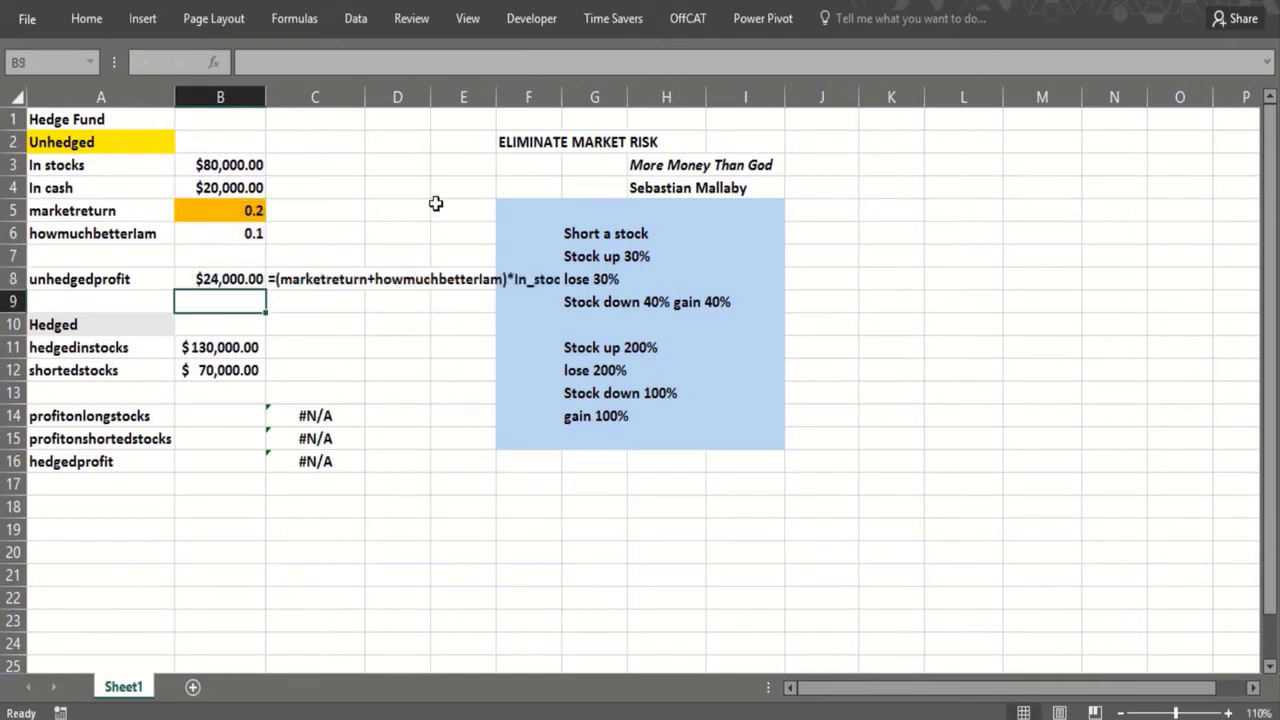
drag(496, 97, 605, 155)
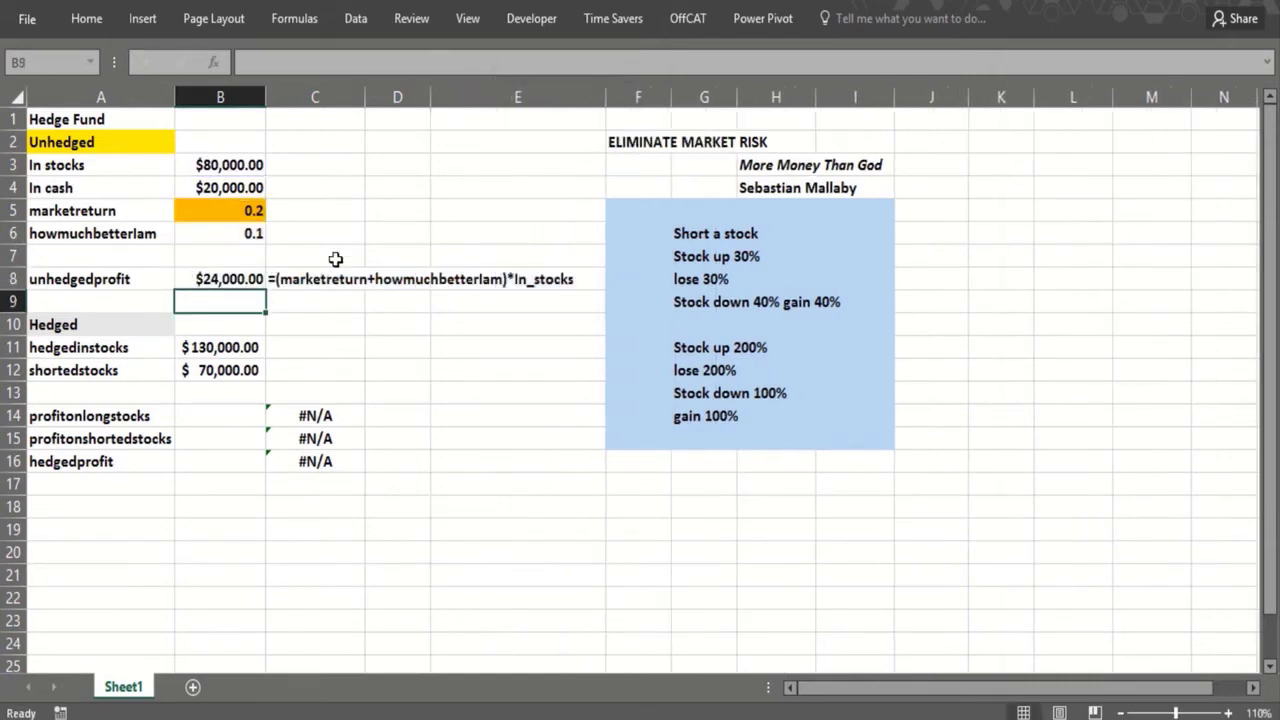
Step: Calculate profitonlongstocks in B14 with the formula =(marketreturn+howmuchbetterIam)*B11, using the hedgedinstocks amount
click(205, 411)
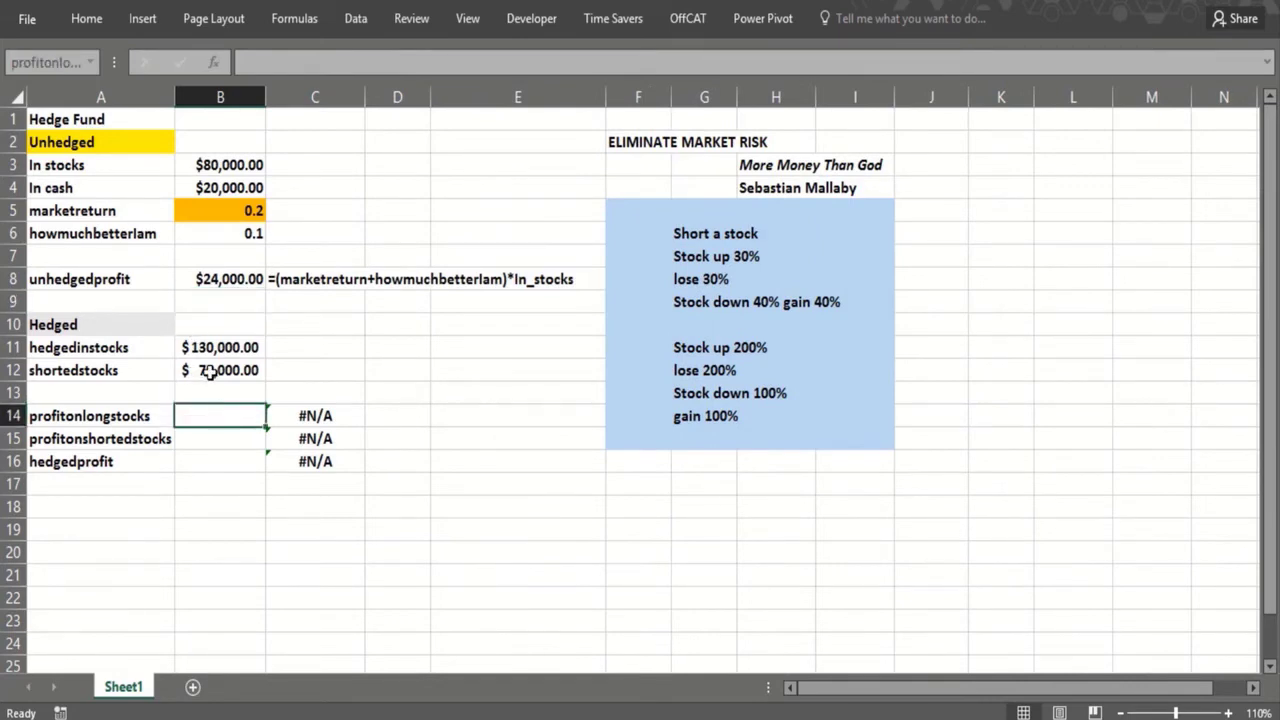
click(206, 348)
click(205, 435)
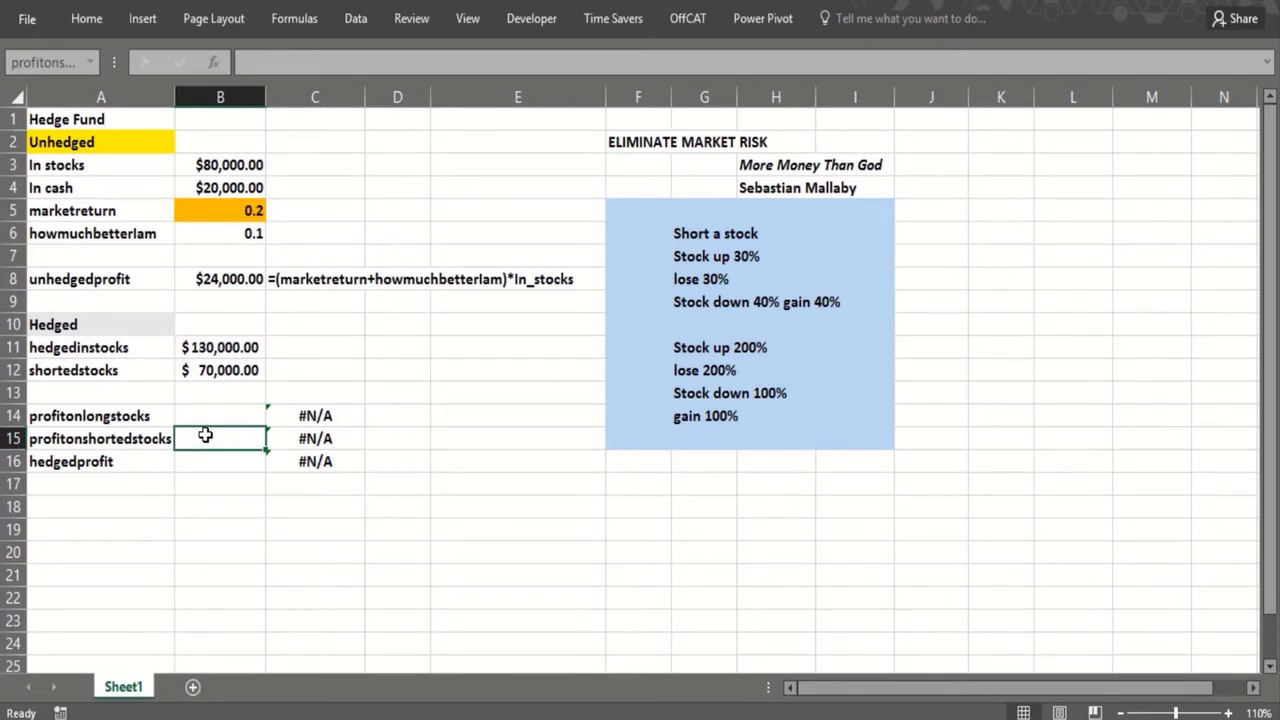
click(205, 414)
text(=()
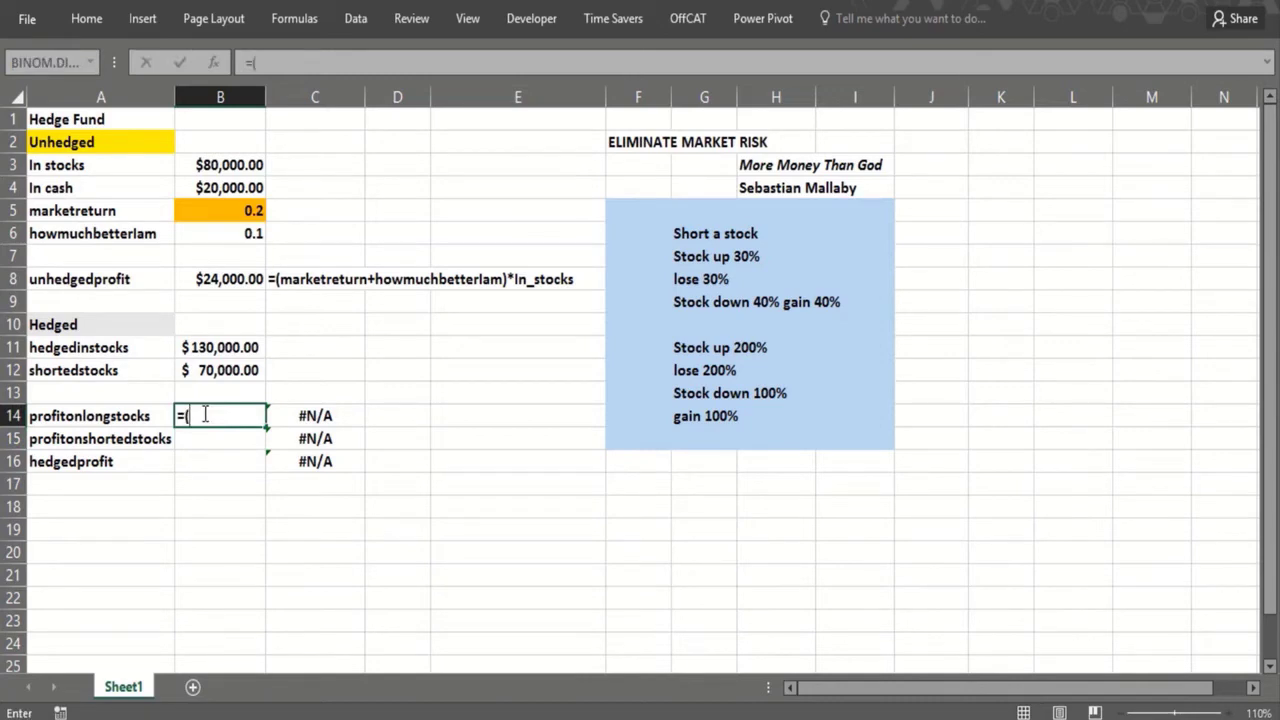
click(212, 208)
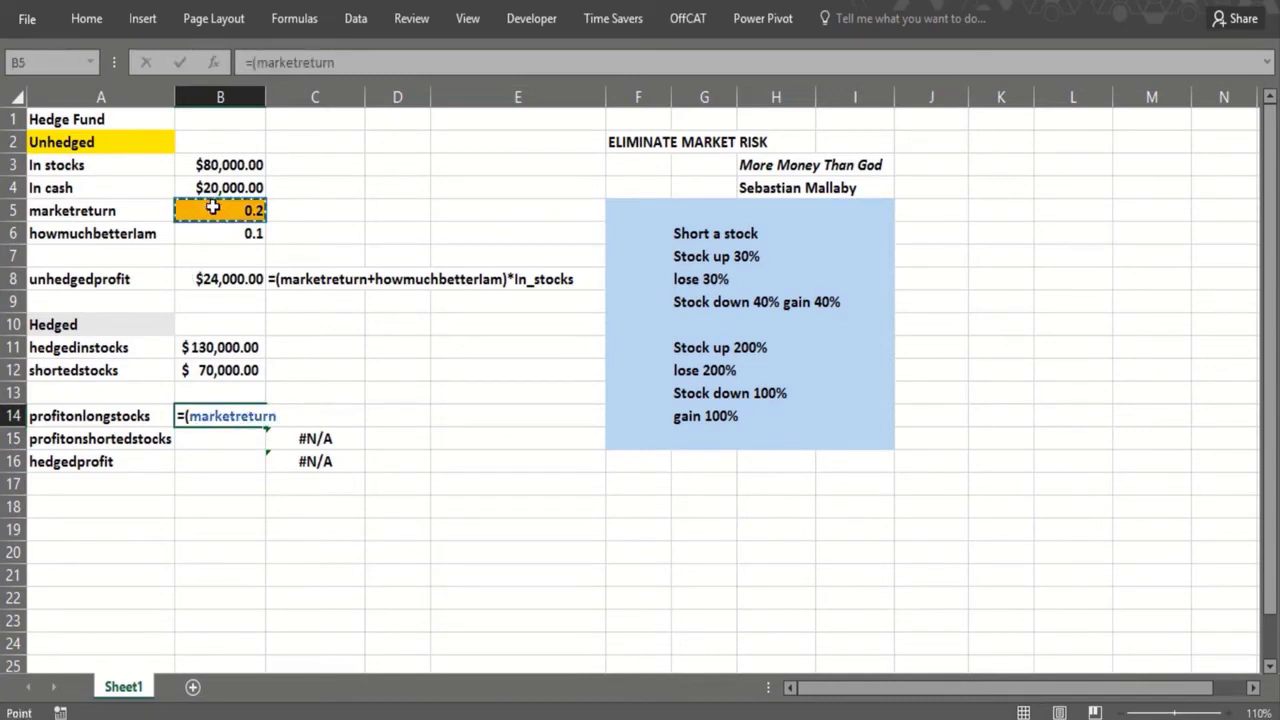
text(+)
click(209, 235)
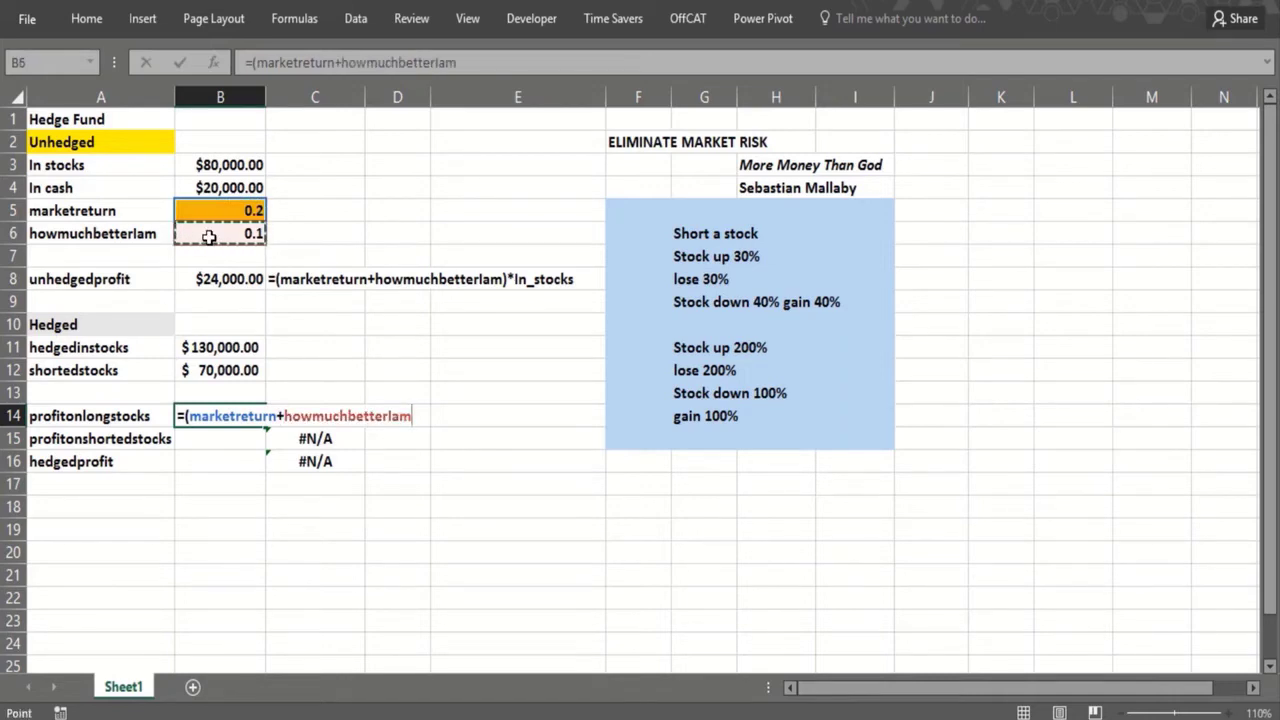
text()*)
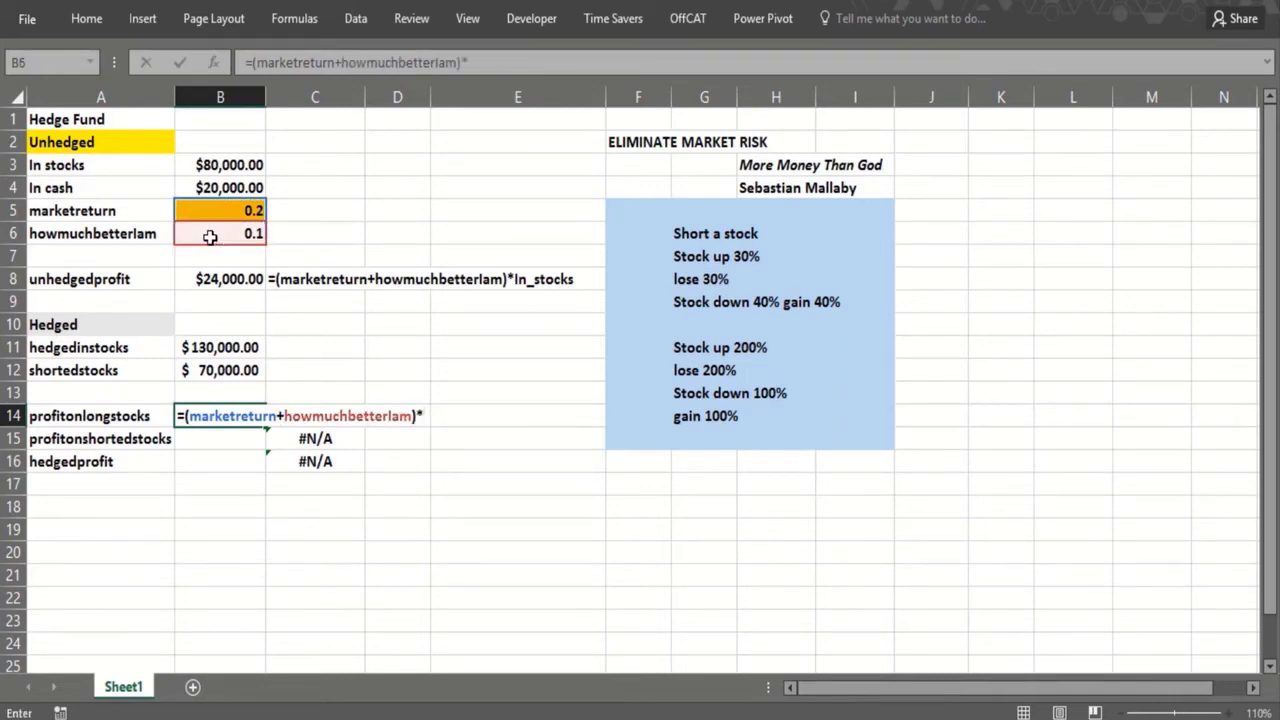
click(191, 347)
key(Return)
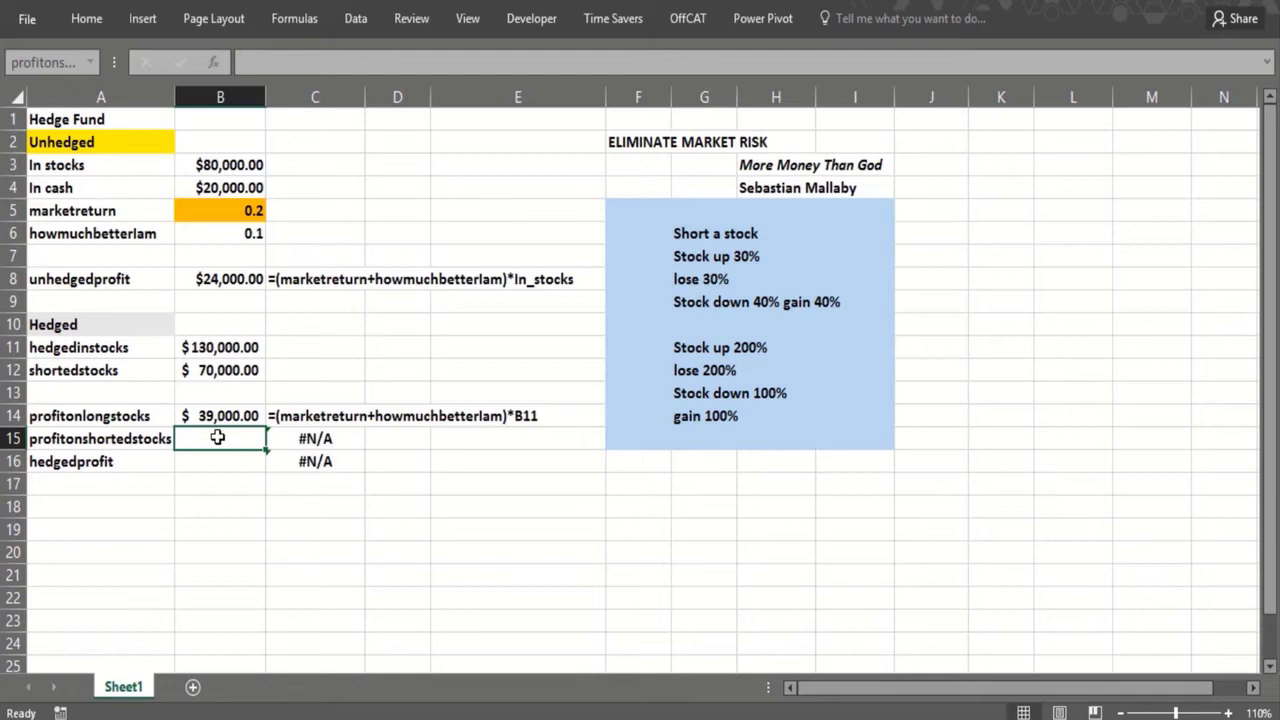
Step: Calculate profitonshortedstocks in B15 with the formula =(-marketreturn+howmuchbetterIam)*B12, using the shortedstocks amount
text(=)
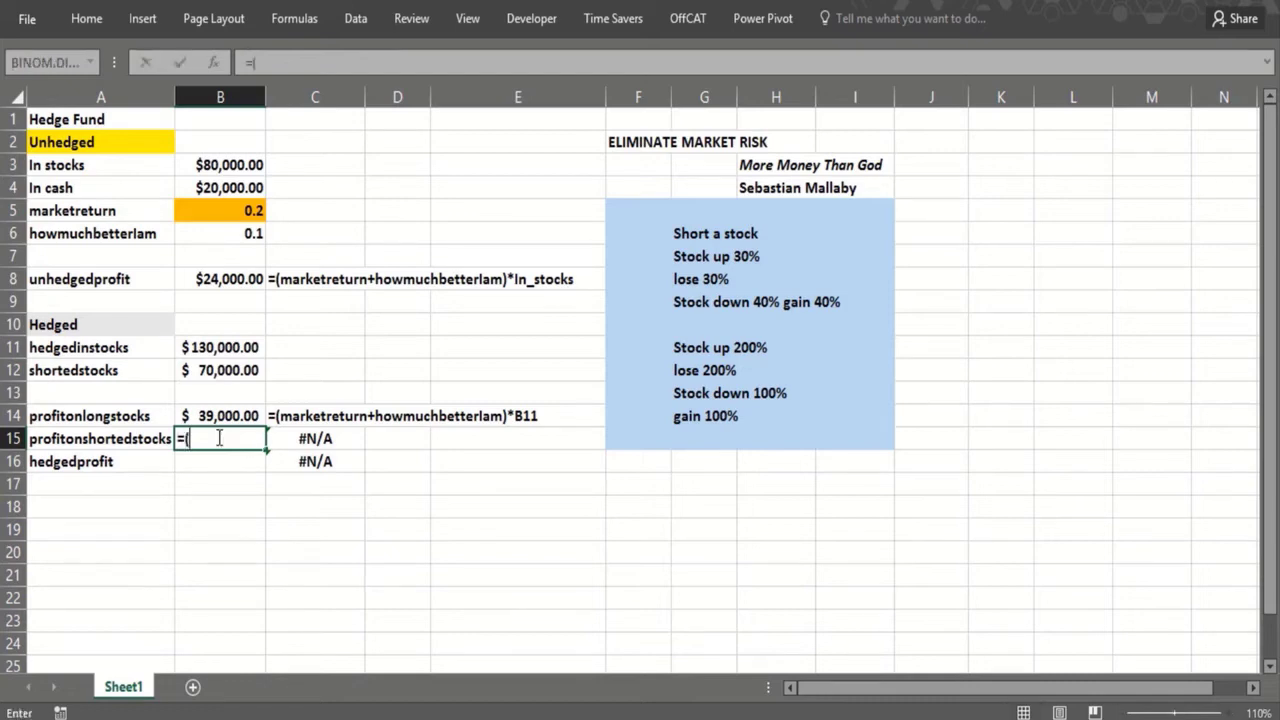
text((-)
click(221, 212)
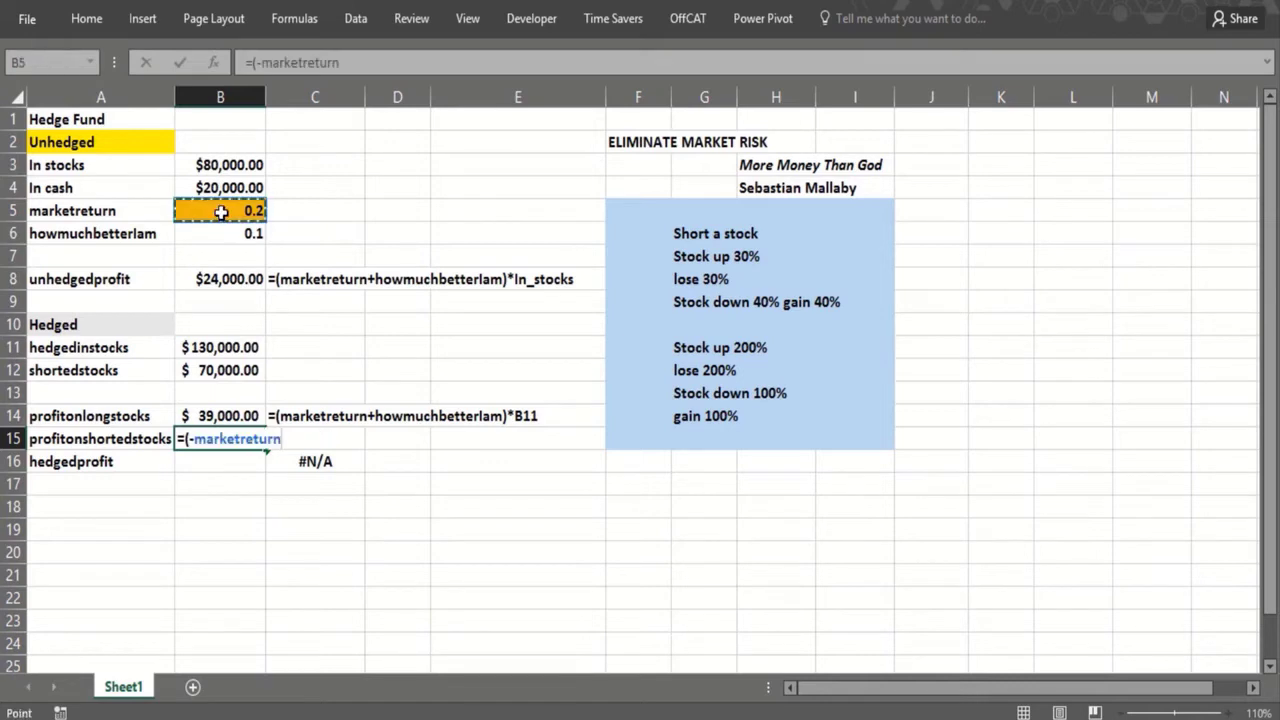
text(+)
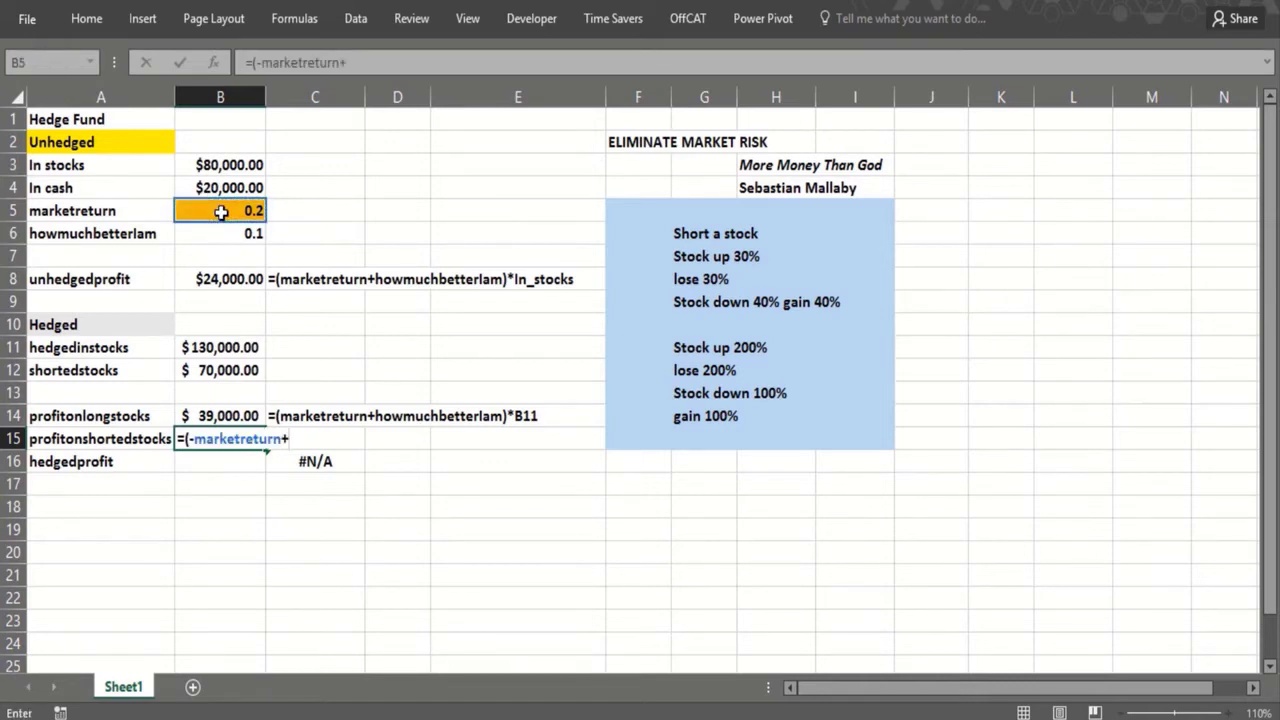
click(231, 233)
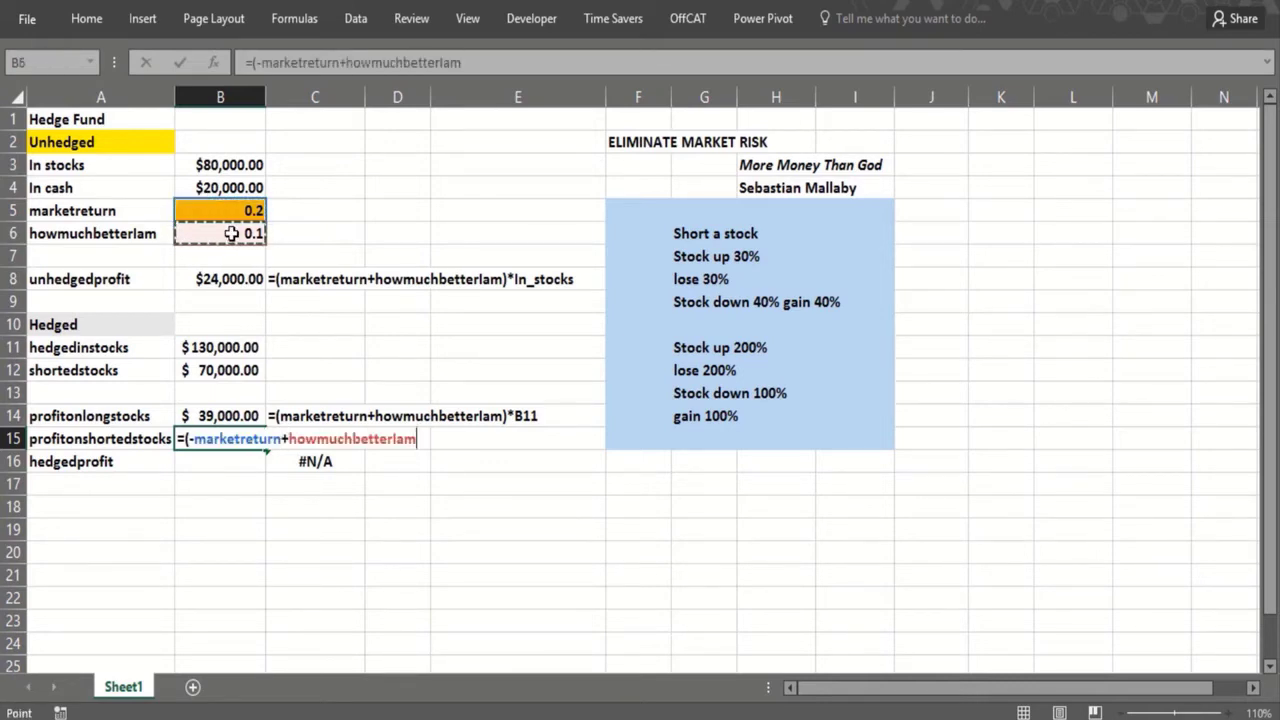
text()*)
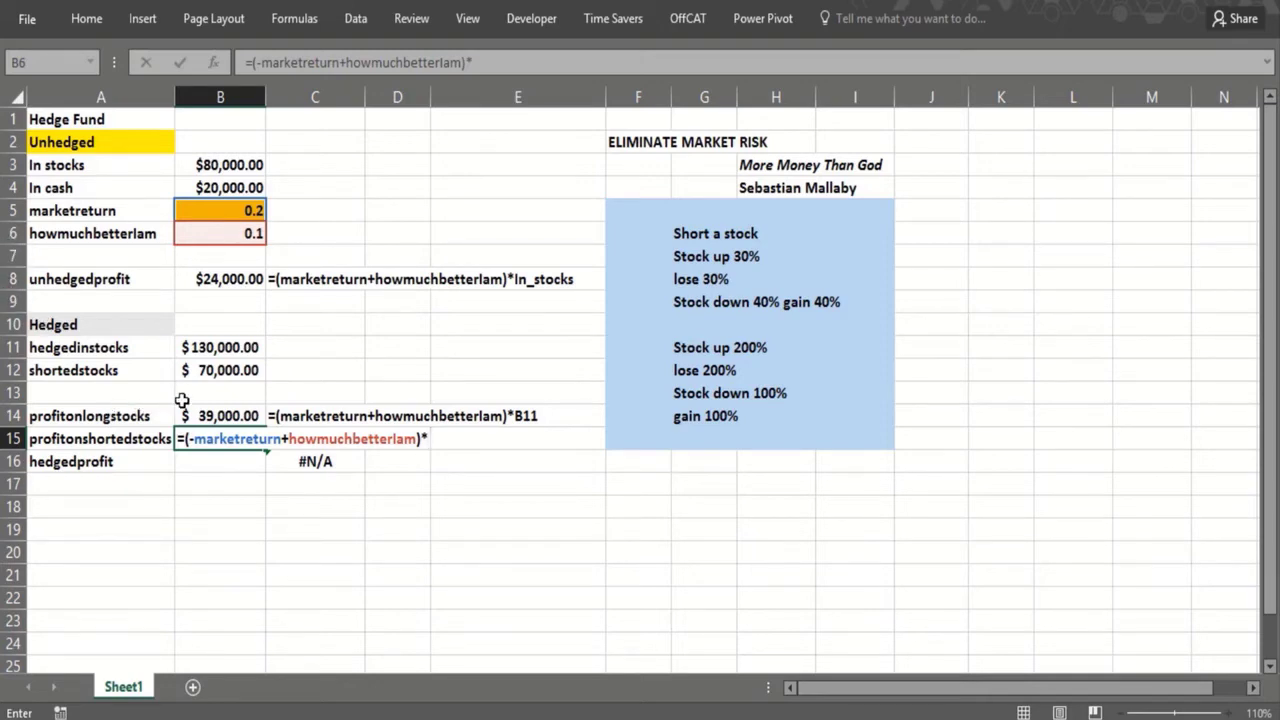
click(205, 370)
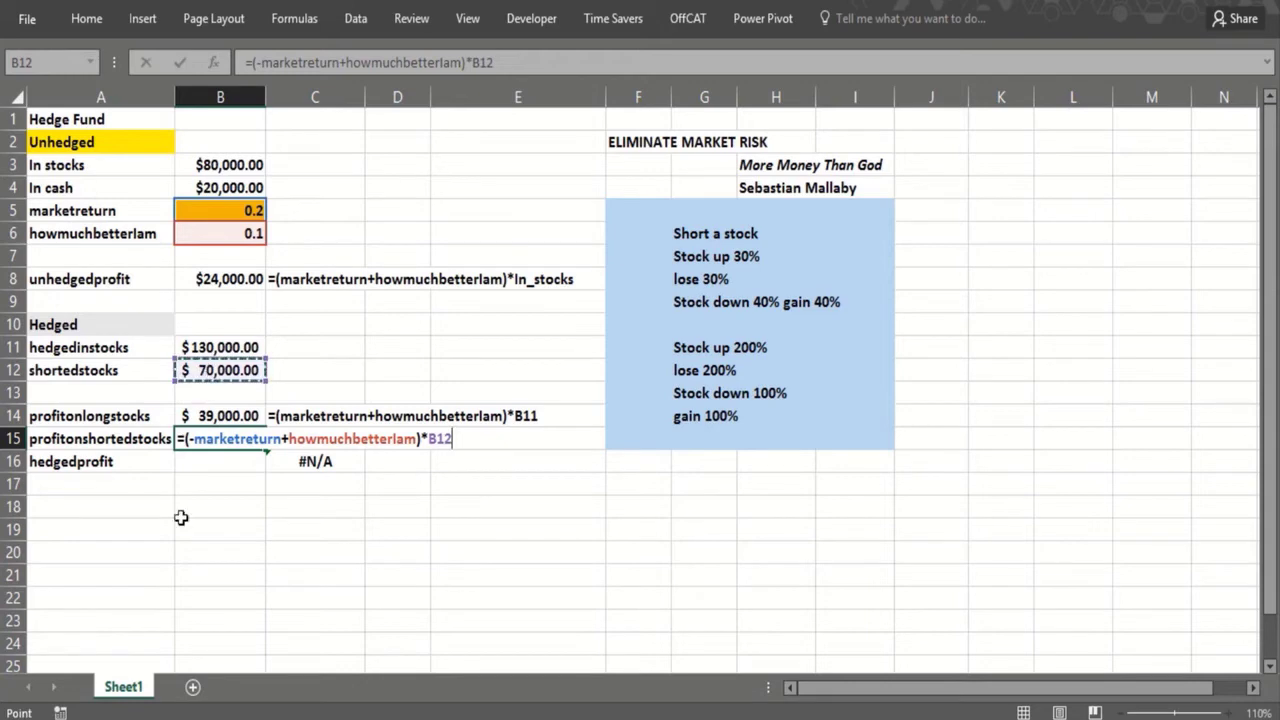
key(Return)
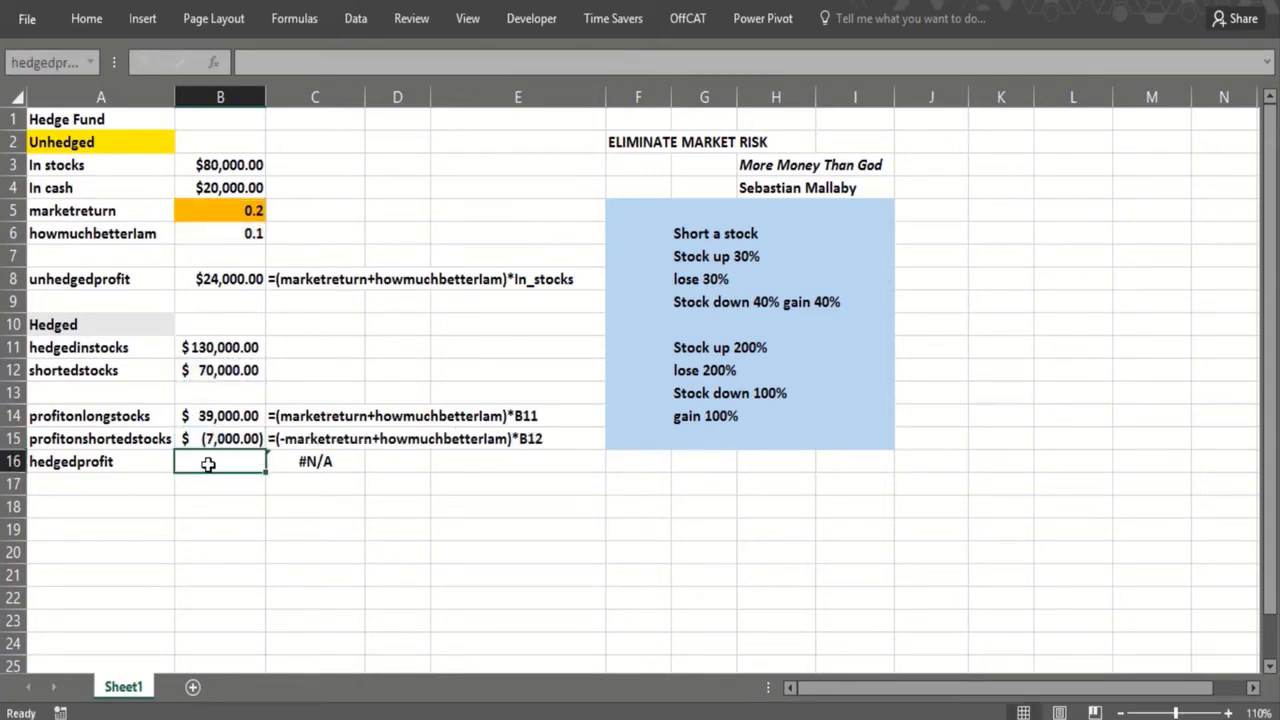
Step: Calculate hedgedprofit in B16 as the sum of profitonlongstocks and profitonshortedstocks
text(=)
click(205, 416)
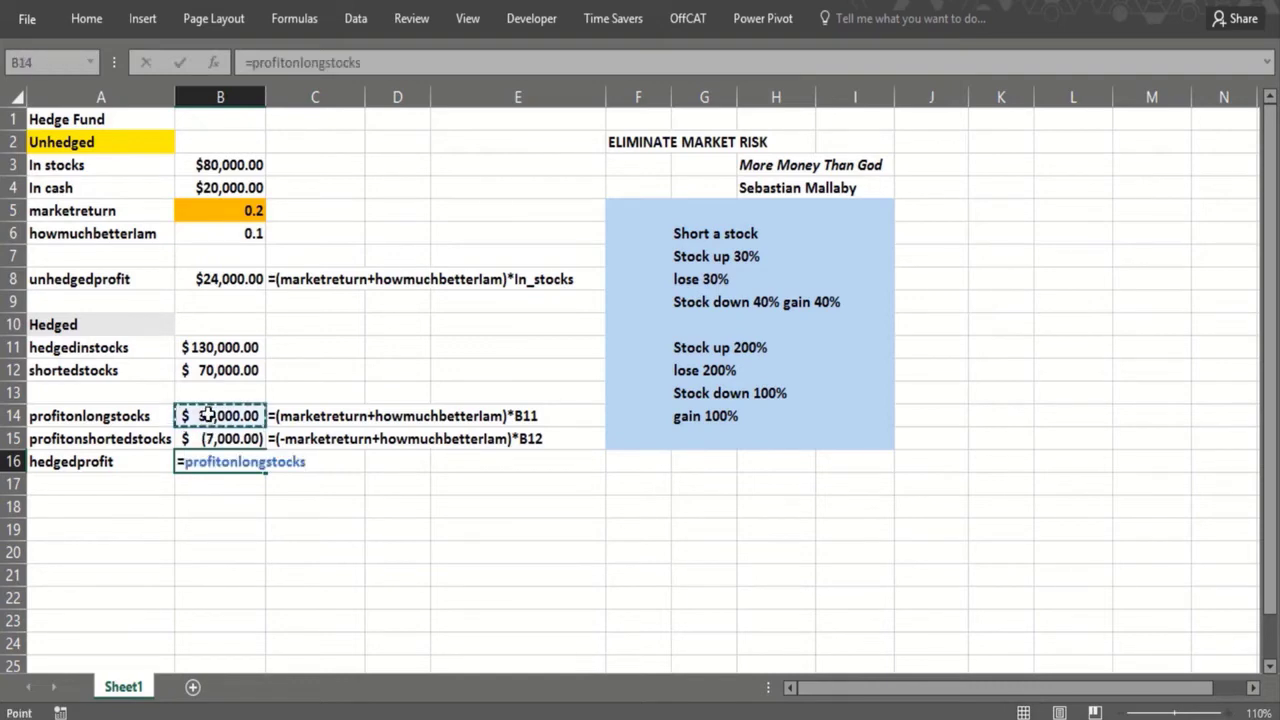
text(+)
click(206, 438)
key(Return)
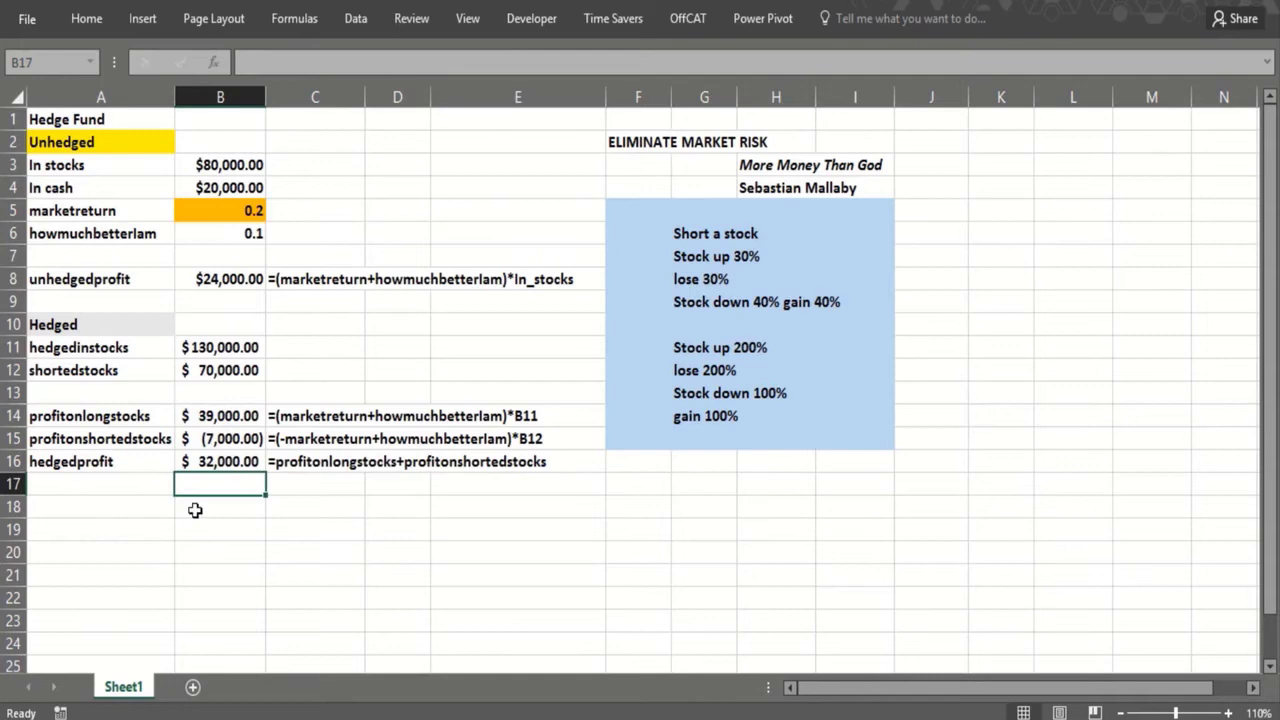
Step: Examine hedgedprofit in B16 together with the marketreturn assumption and the hedged long and shorted stock amounts
click(200, 461)
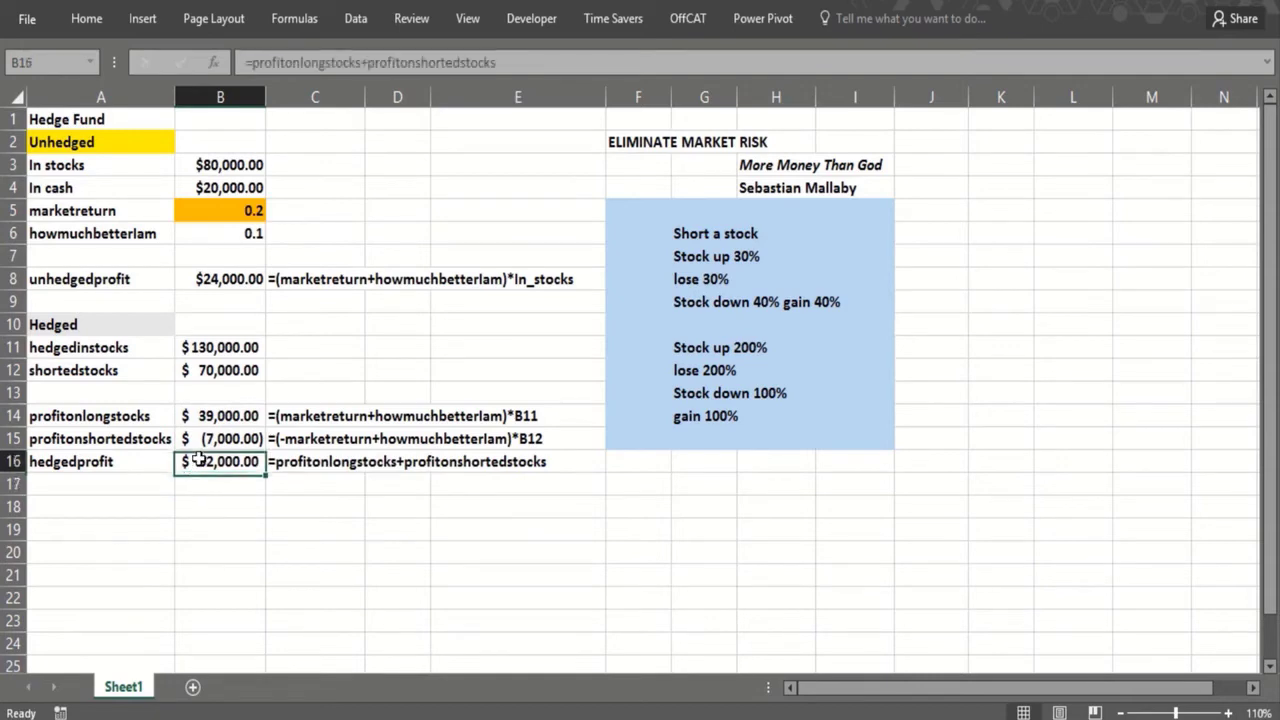
click(203, 372)
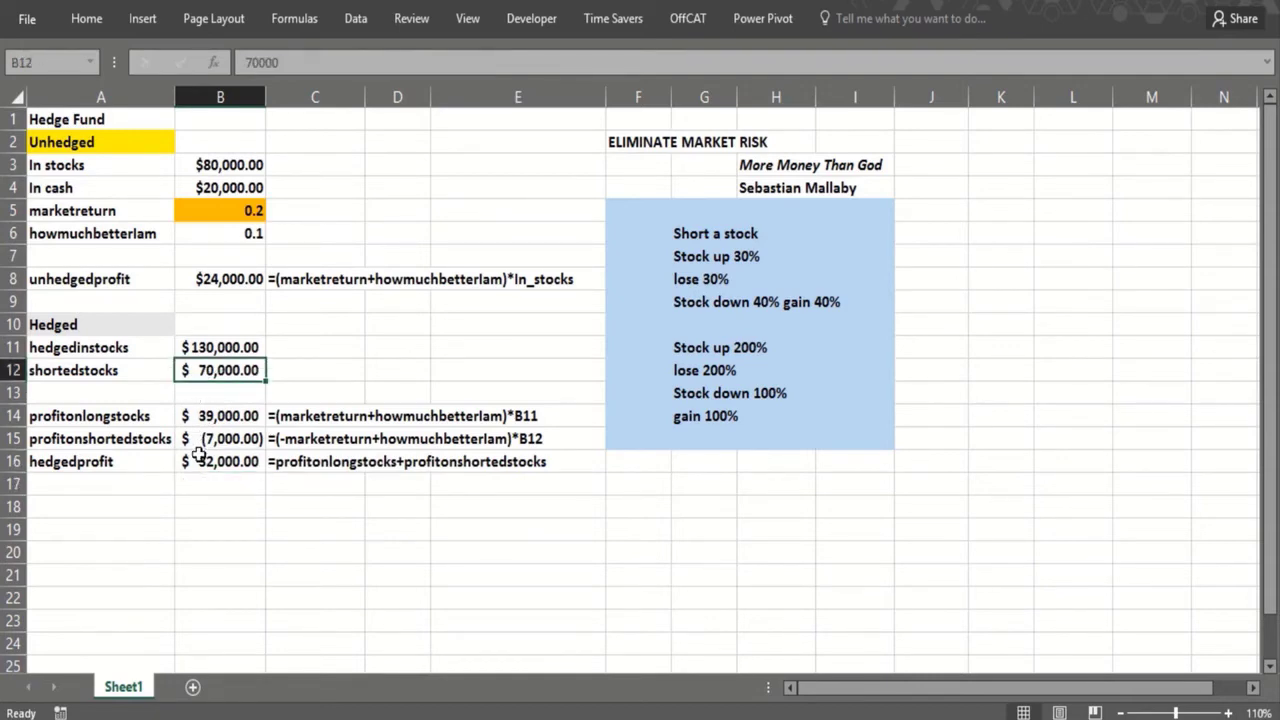
click(200, 458)
click(219, 214)
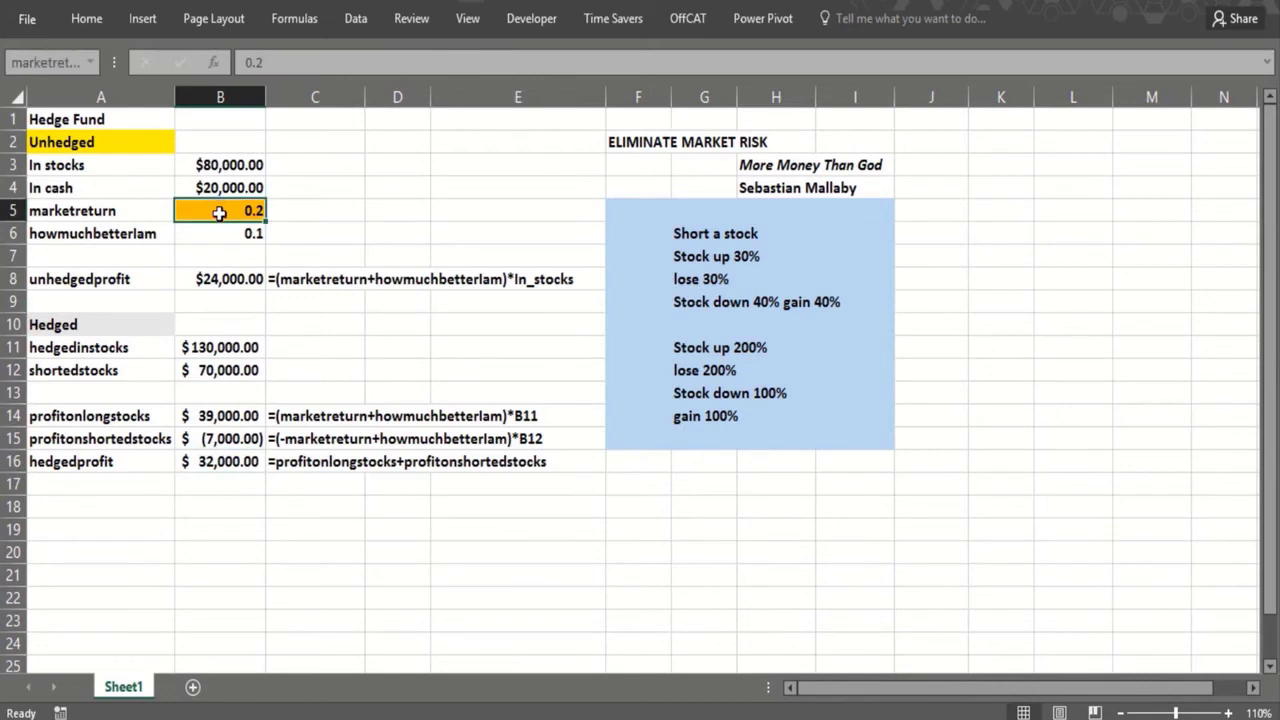
click(206, 470)
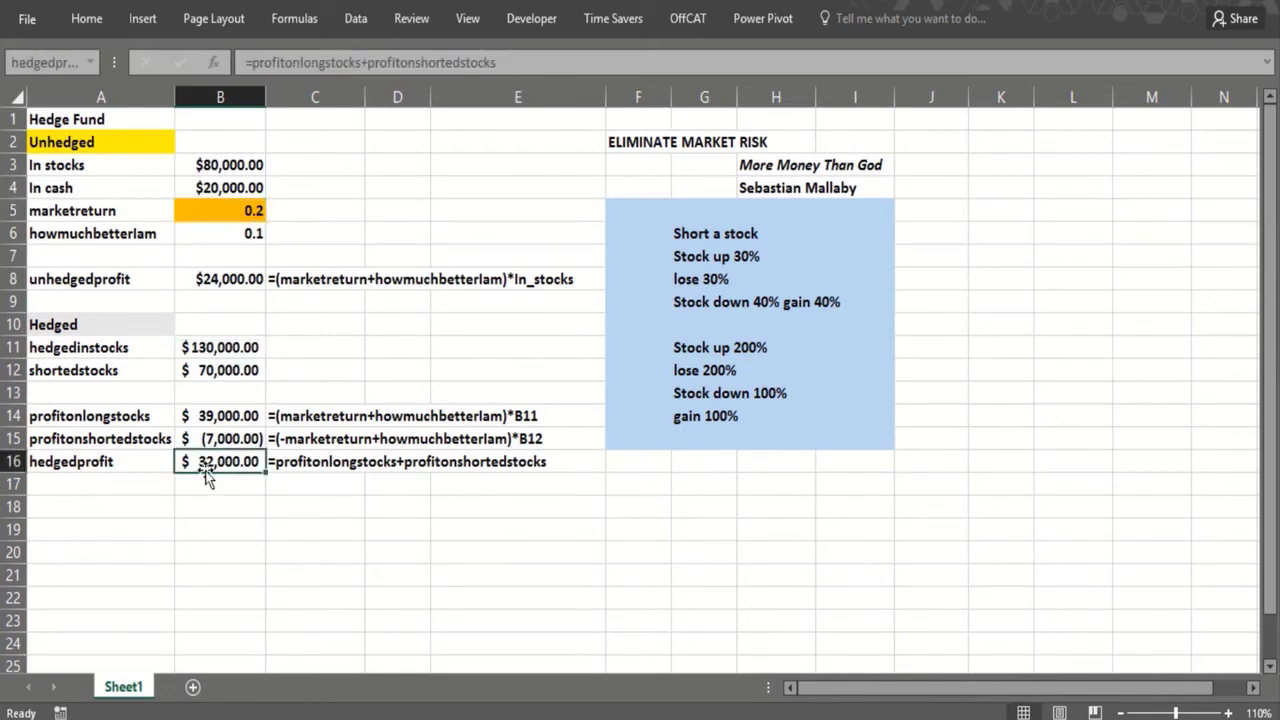
click(213, 344)
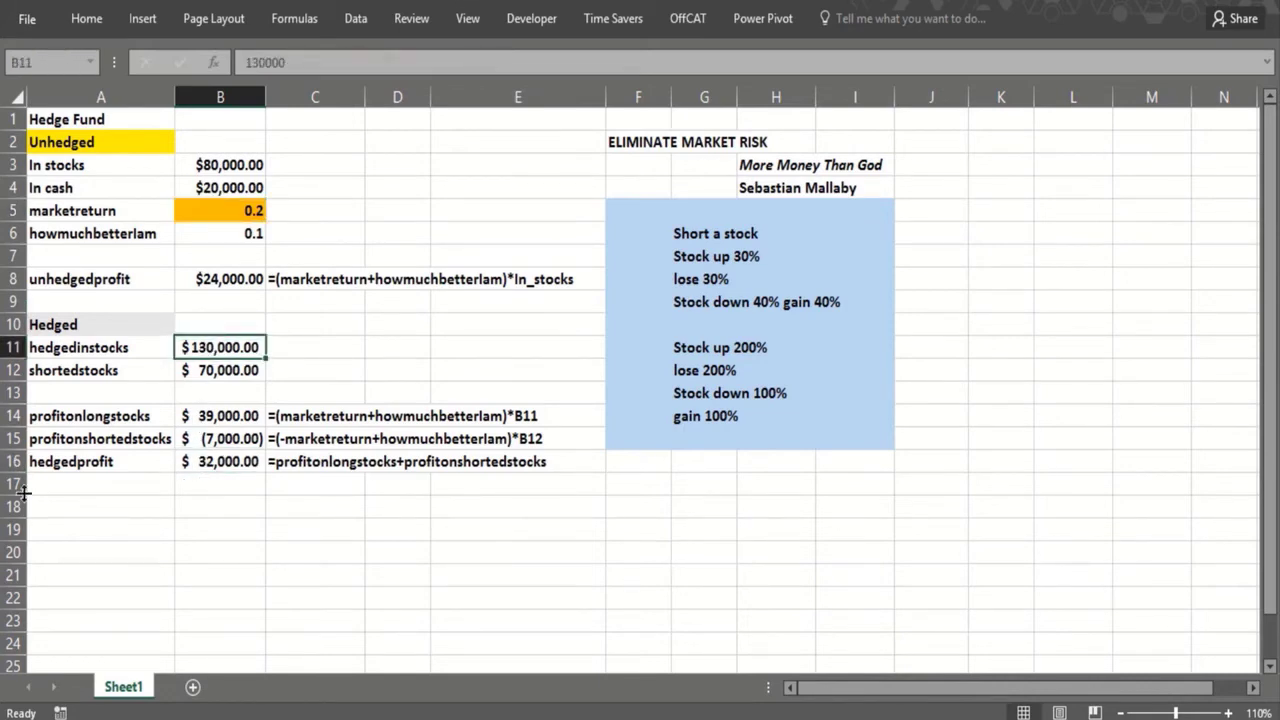
Step: Enter the first two market return values, -0.8 in F18 and -0.7 in F19, below the blue block
click(625, 510)
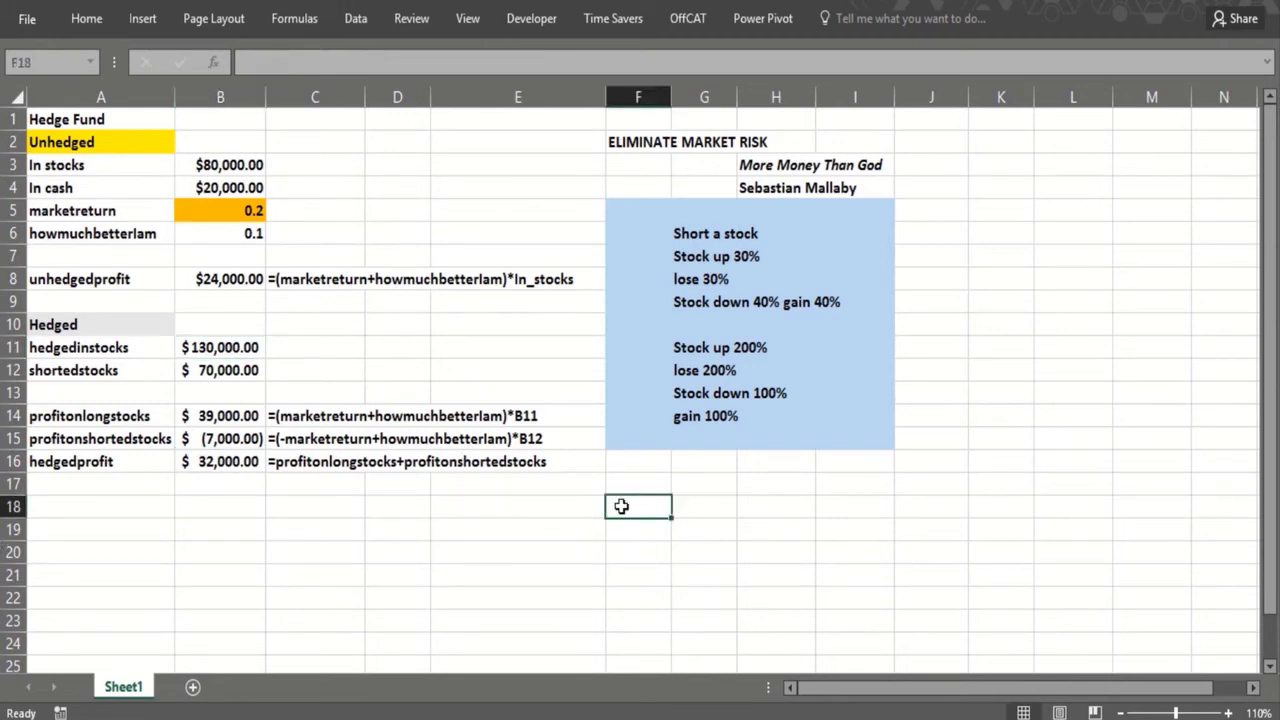
text(=)
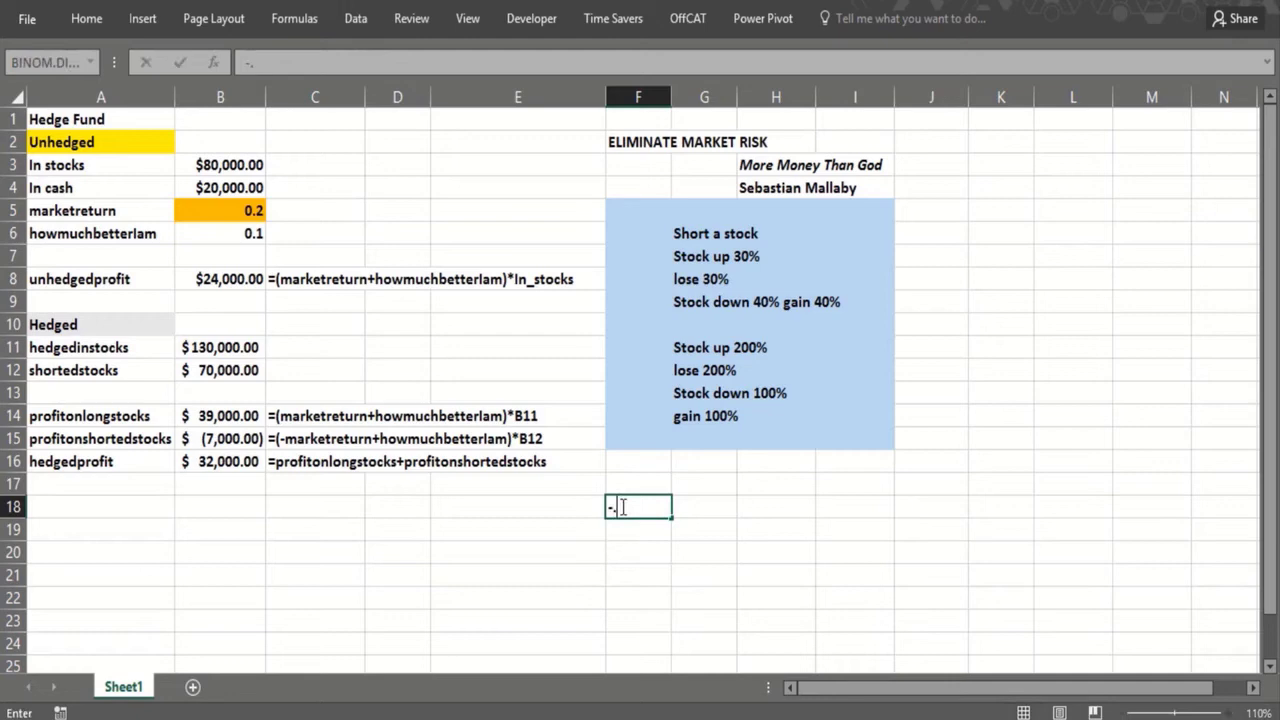
key(Return)
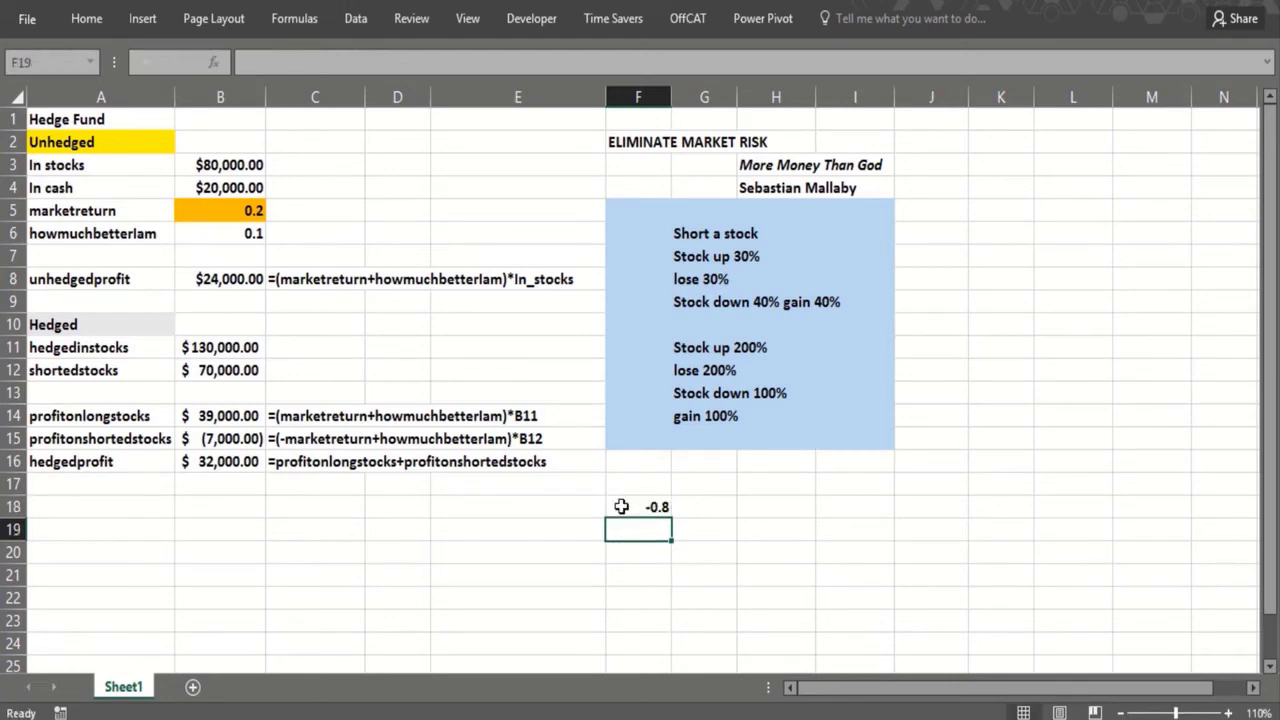
text(-0.)
text(7)
key(Return)
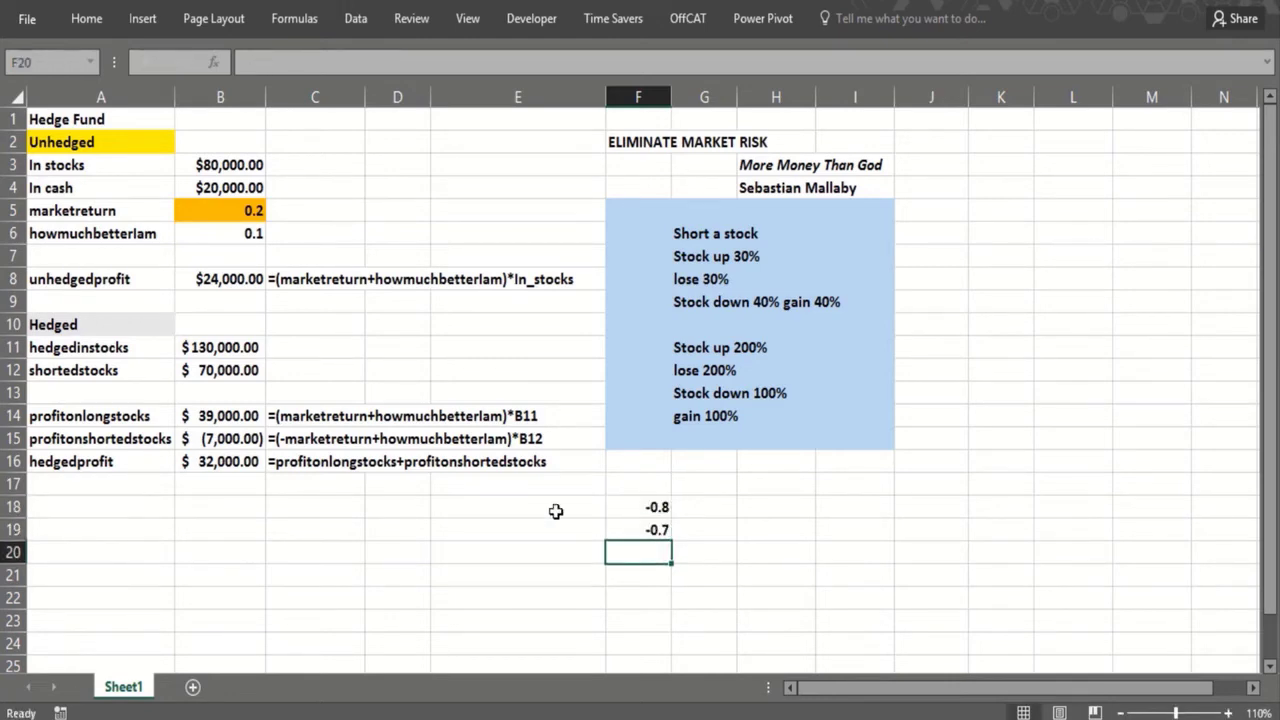
Step: Label the market return values by entering "market return" in E20
click(496, 545)
text(ma)
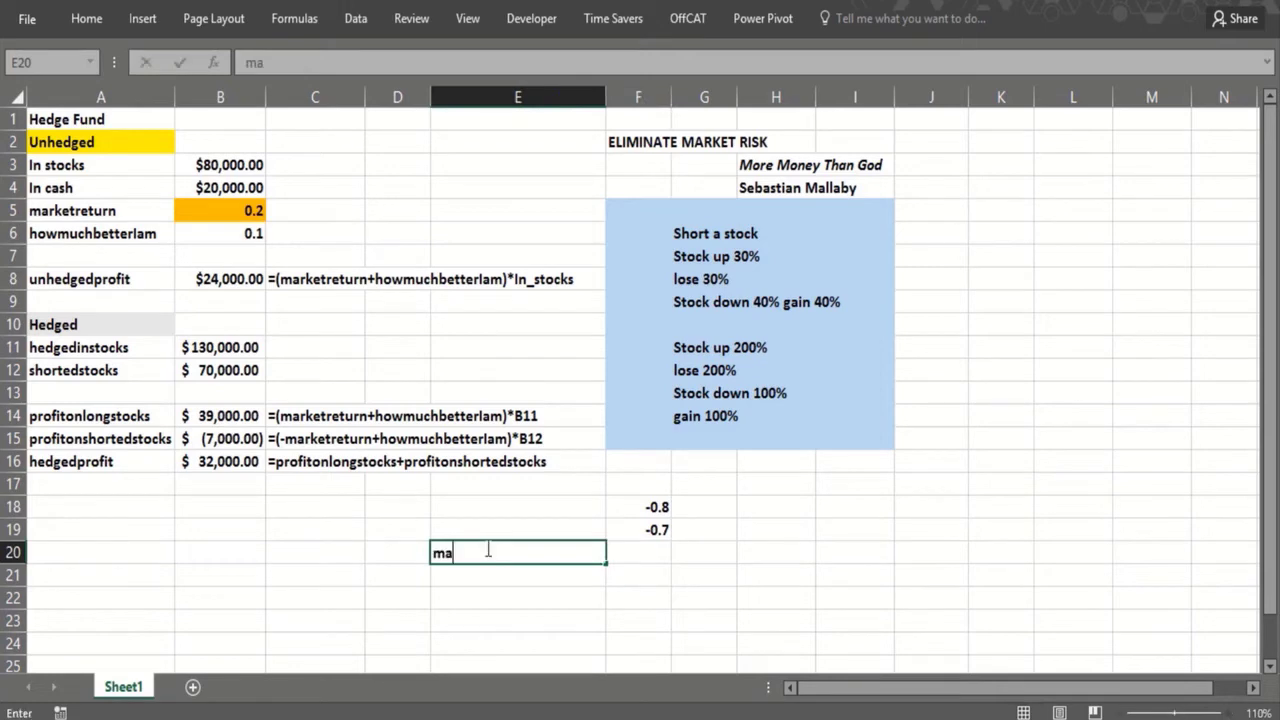
text(rket return)
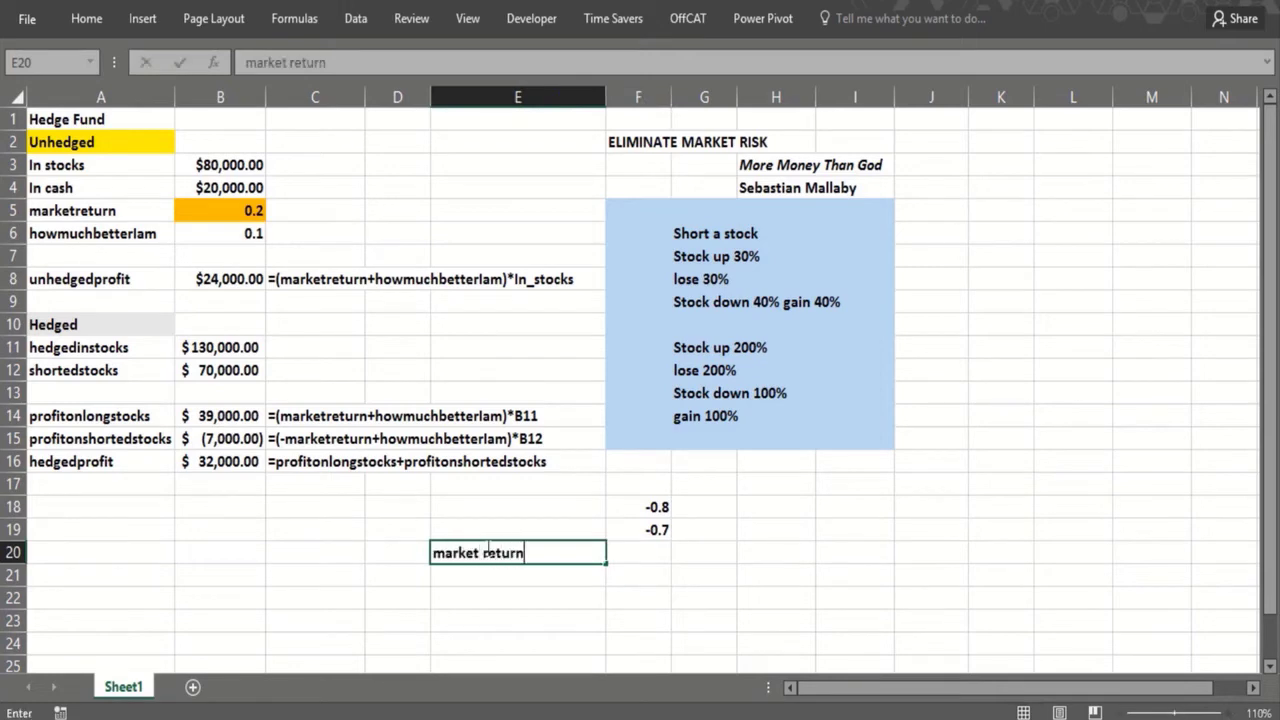
key(Return)
Step: Extend the market return series from F18:F19 down to 0.8 in F34 and enter exactly 0 in F26
drag(642, 506, 654, 543)
click(627, 346)
text(0)
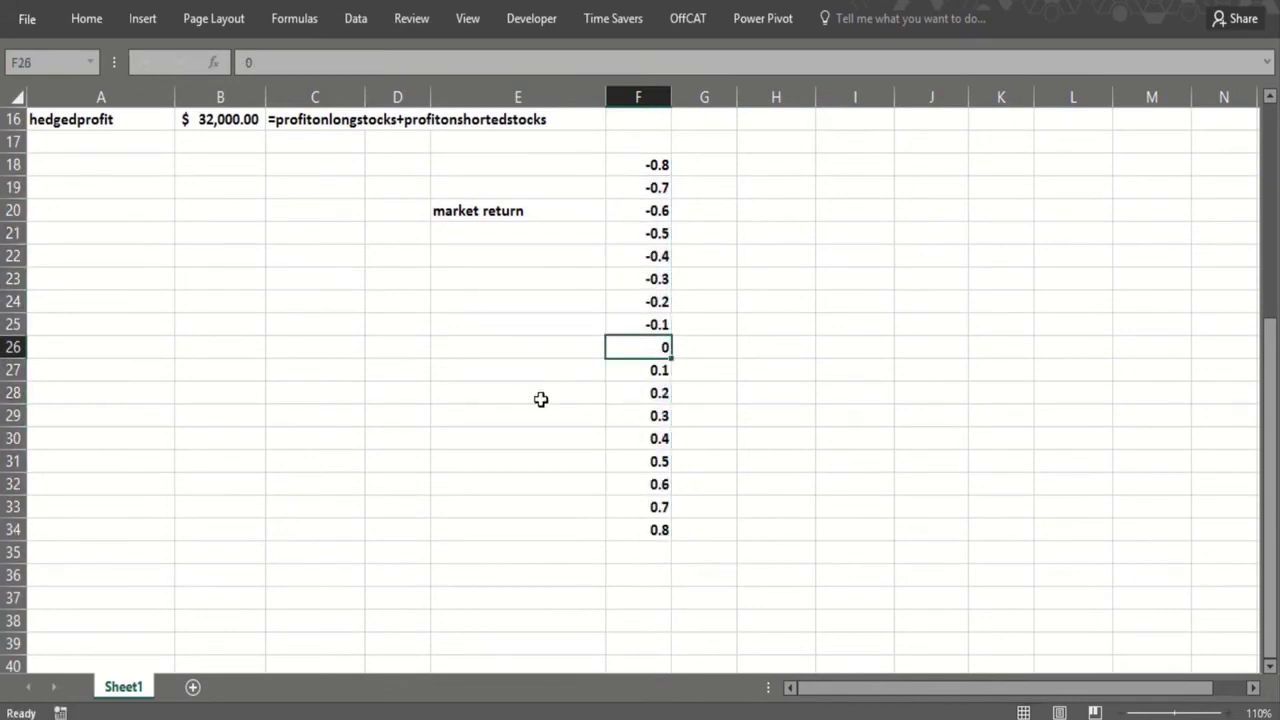
key(Return)
Step: Enter the heading Unhedged in G16 above the market return table, correcting its spelling
key(Up)
key(Up)
key(Up)
key(Up)
key(Up)
scroll(535, 415, up, 4)
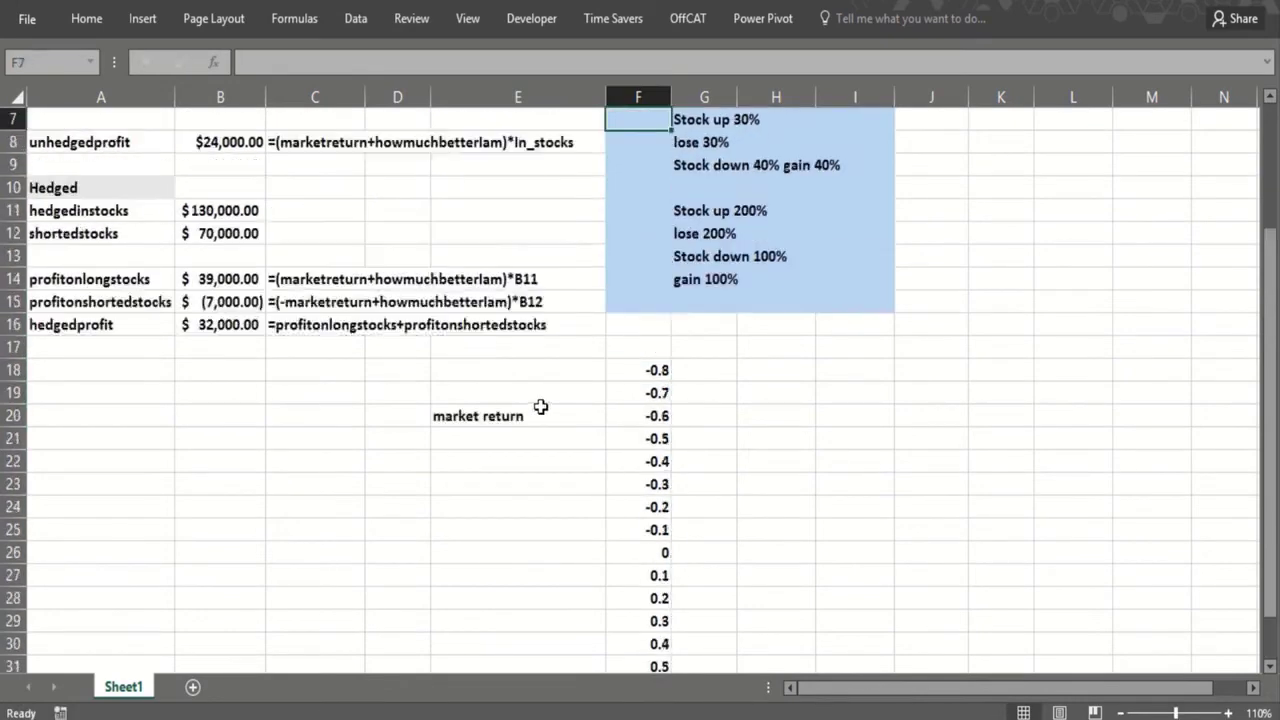
click(697, 413)
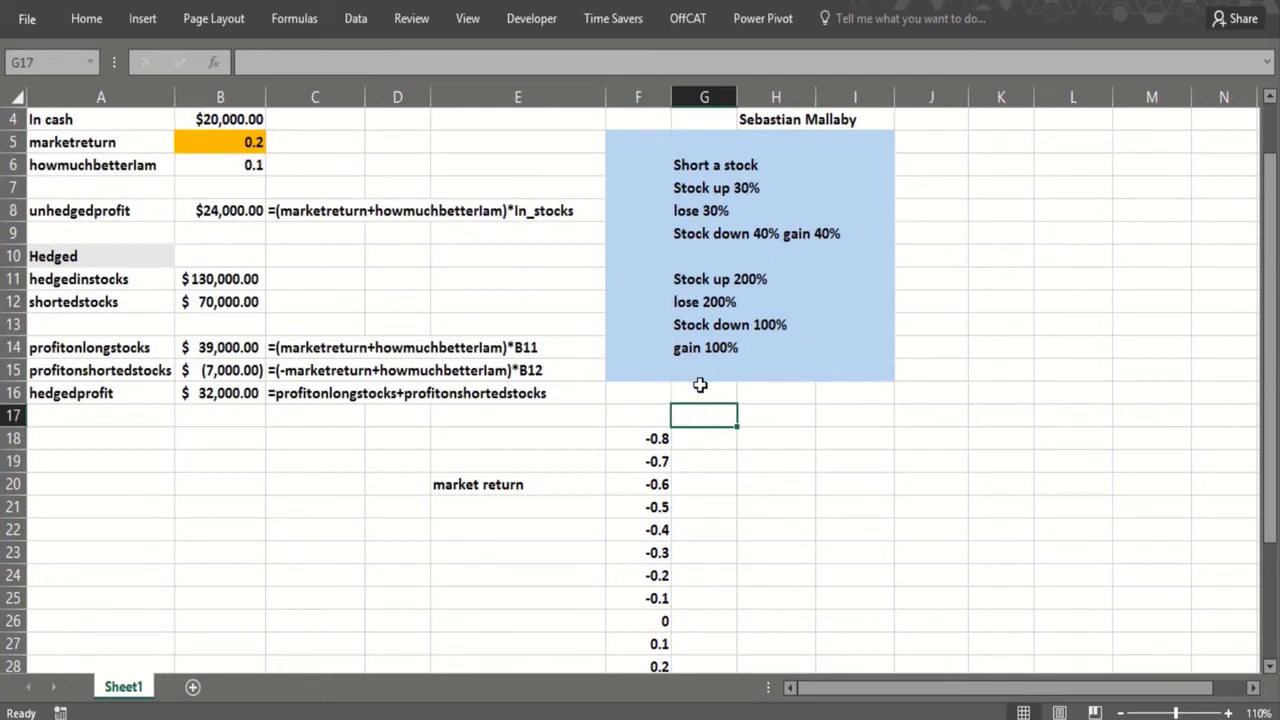
click(701, 392)
text(U)
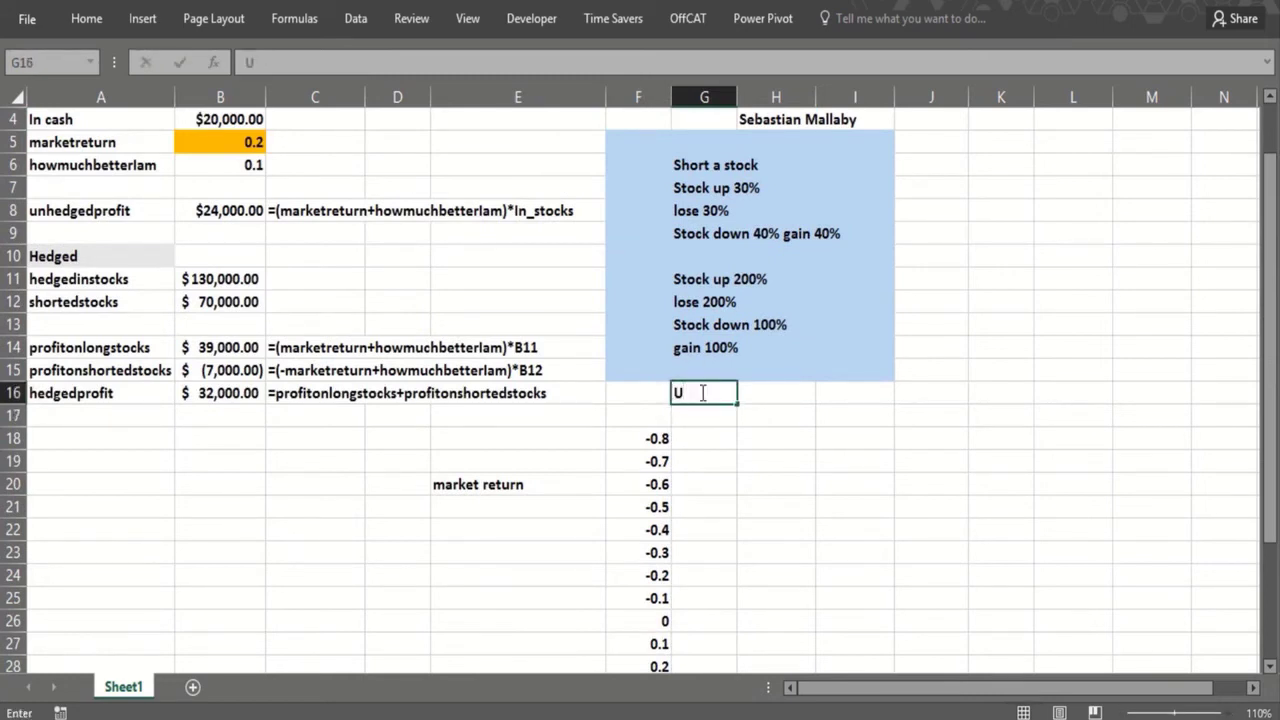
text(hhedg)
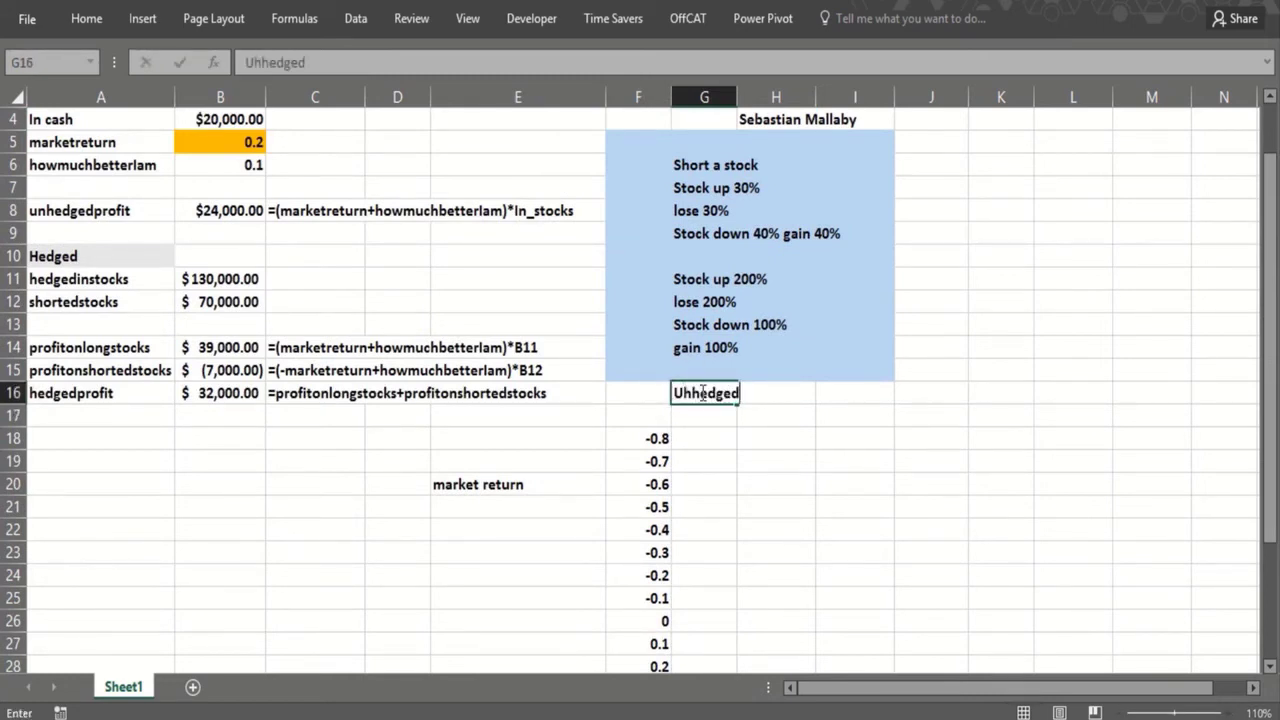
text(ed)
key(ctrl+Return)
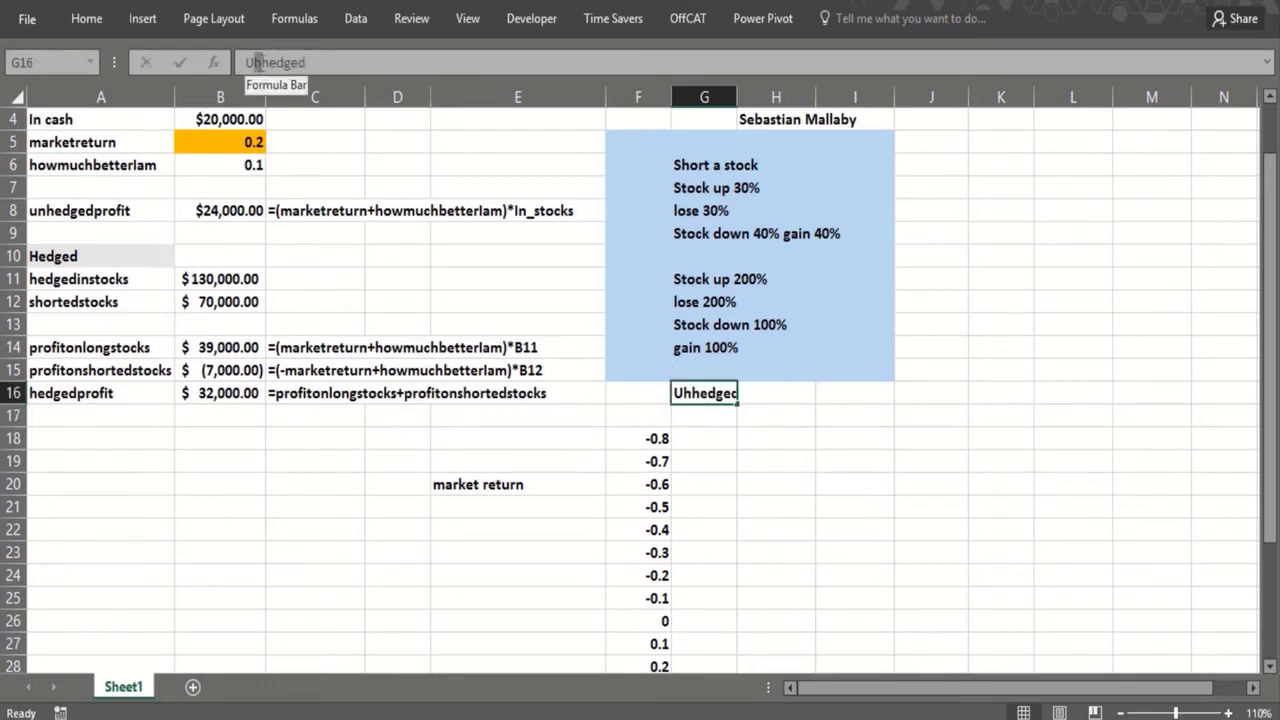
click(258, 62)
key(BackSpace)
text(n)
key(Return)
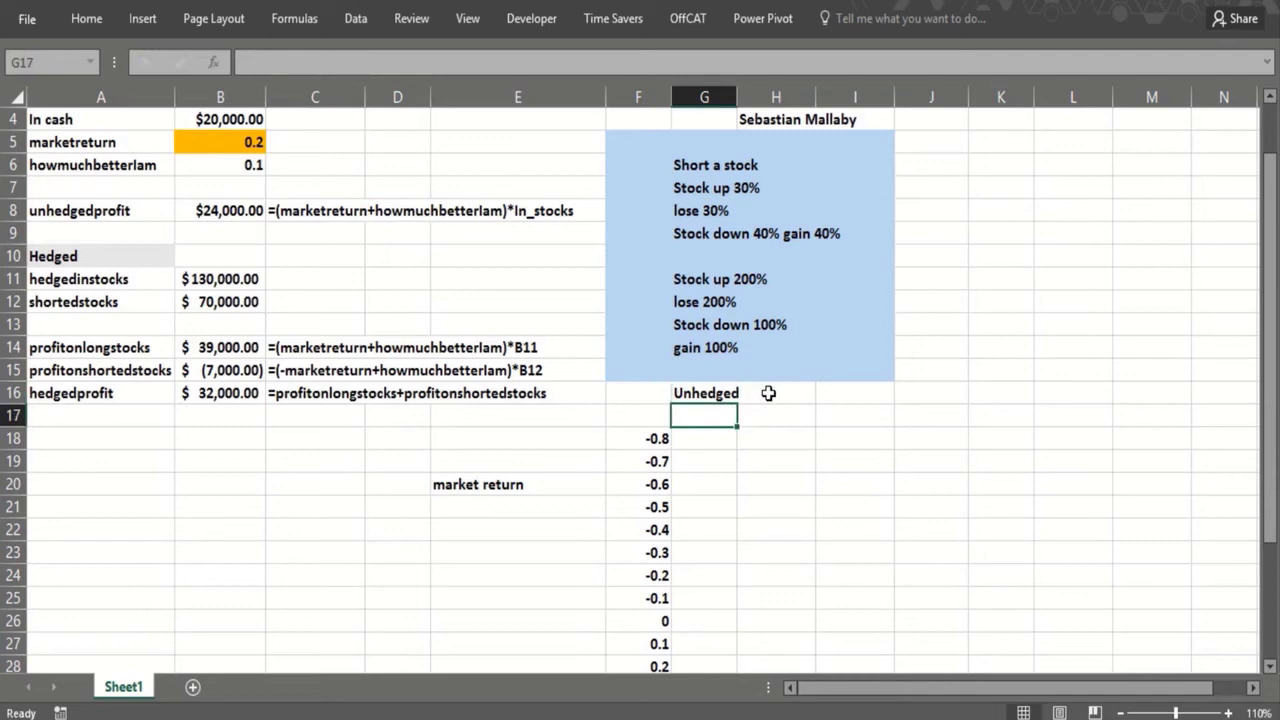
Step: Enter the heading hedged in H16, beside the Unhedged heading
click(768, 393)
text(hedged)
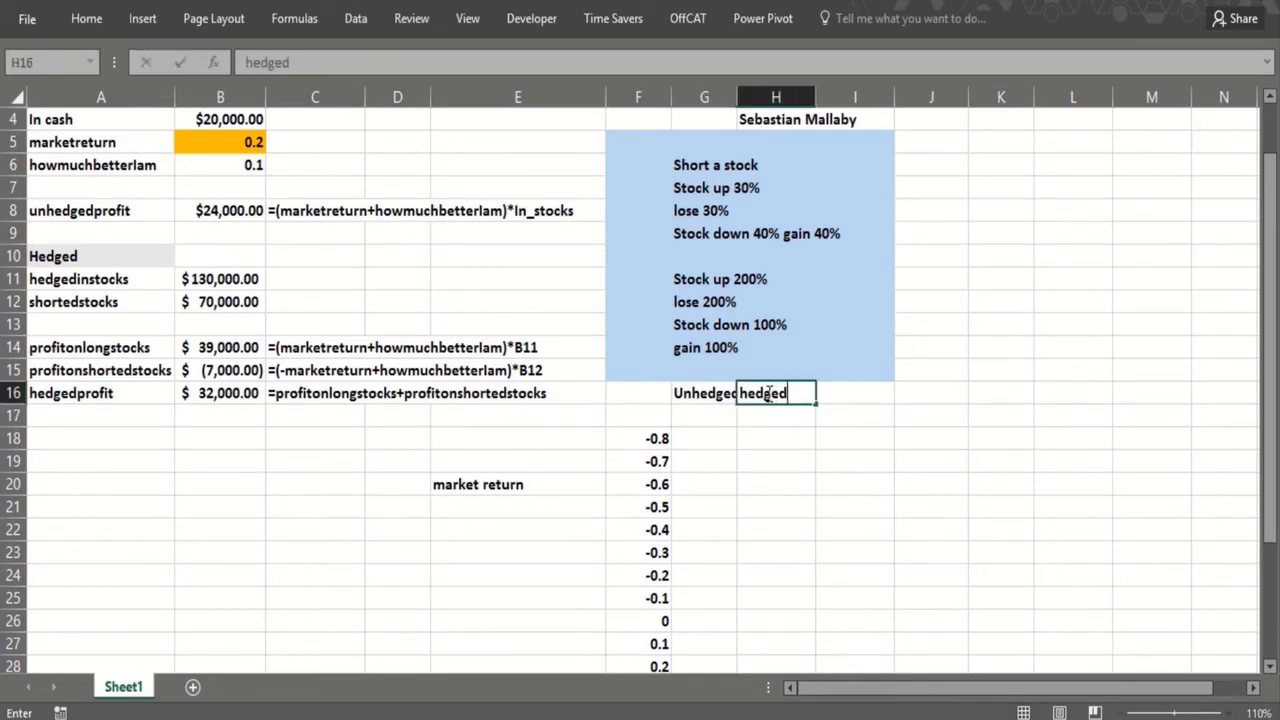
key(Return)
Step: Link the table's output cells to the model, with =unhedgedprofit in G17 and =hedgedprofit in H17
click(718, 416)
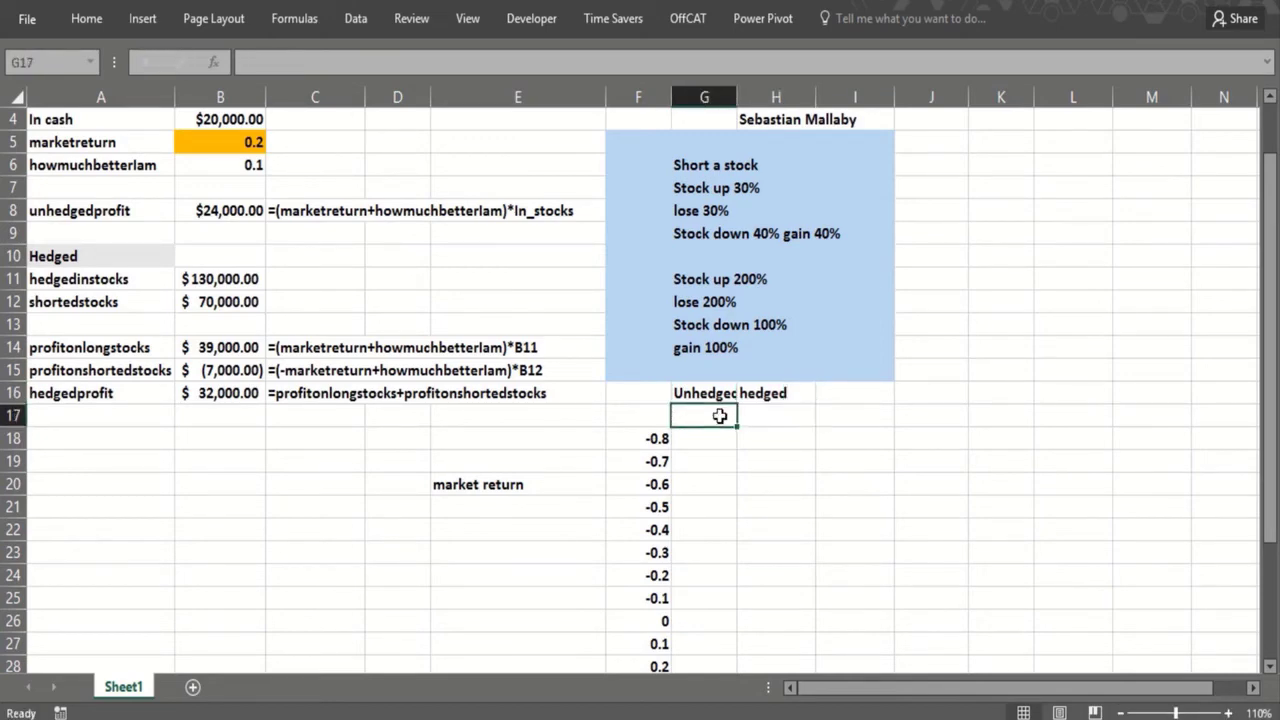
text(=)
click(188, 213)
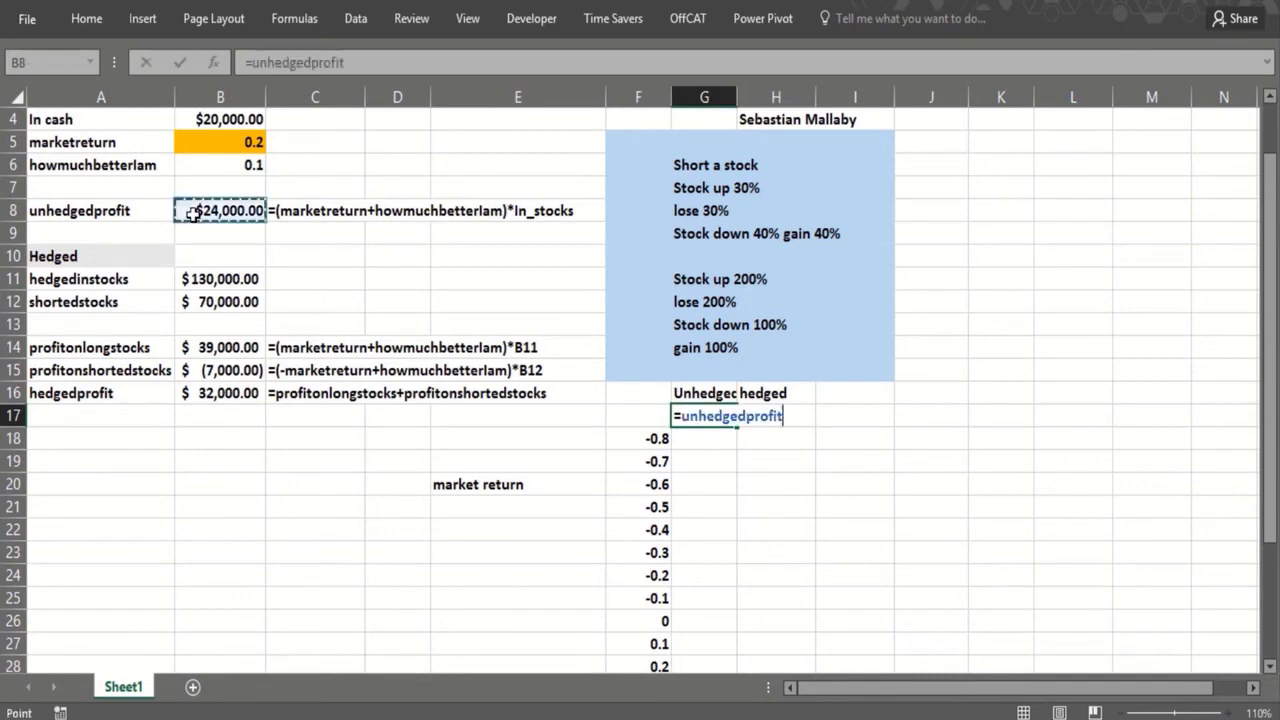
key(Return)
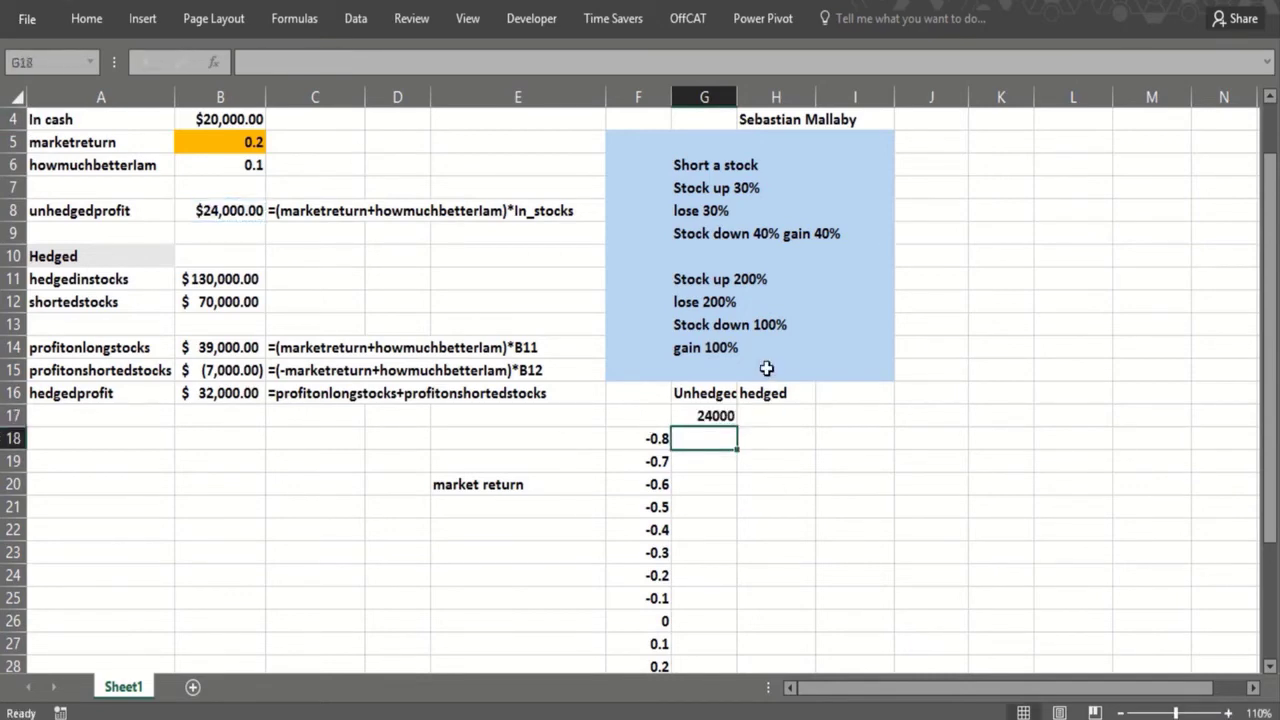
click(770, 412)
text(=)
click(210, 393)
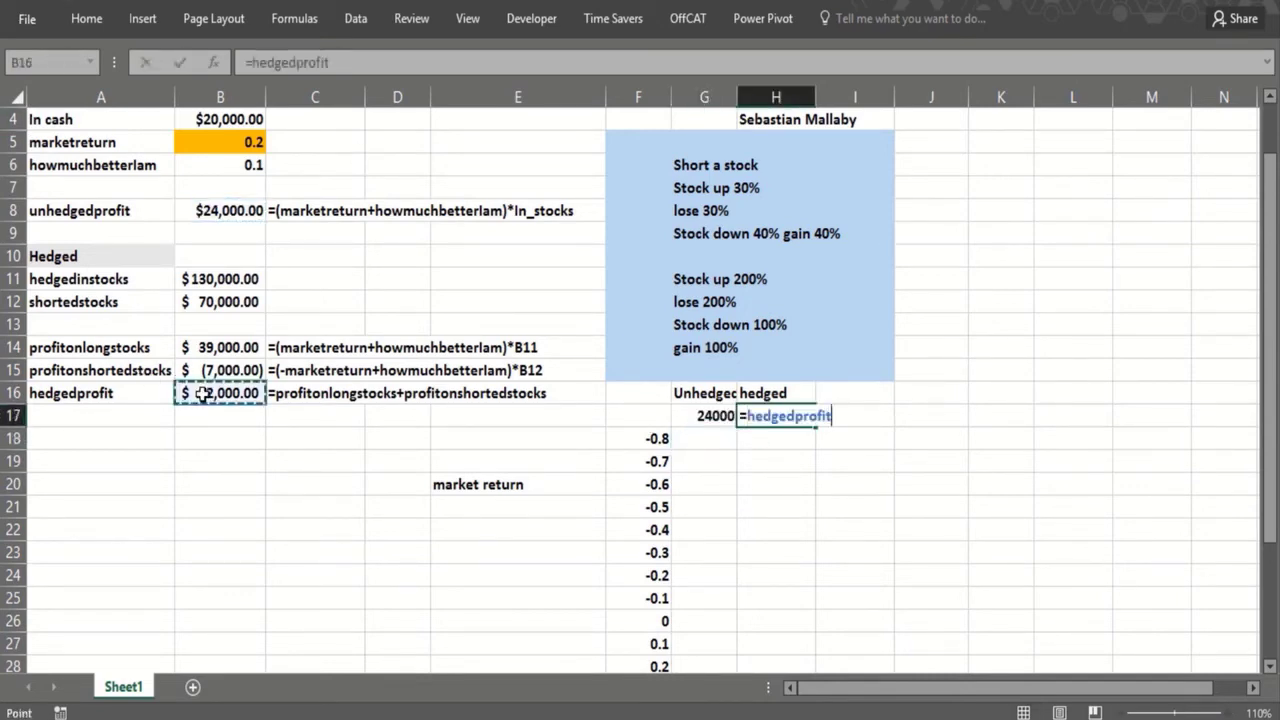
key(Return)
Step: Create a one-way what-if Data Table over F17:H34 with the marketreturn cell B5 as column input cell
drag(648, 416, 775, 416)
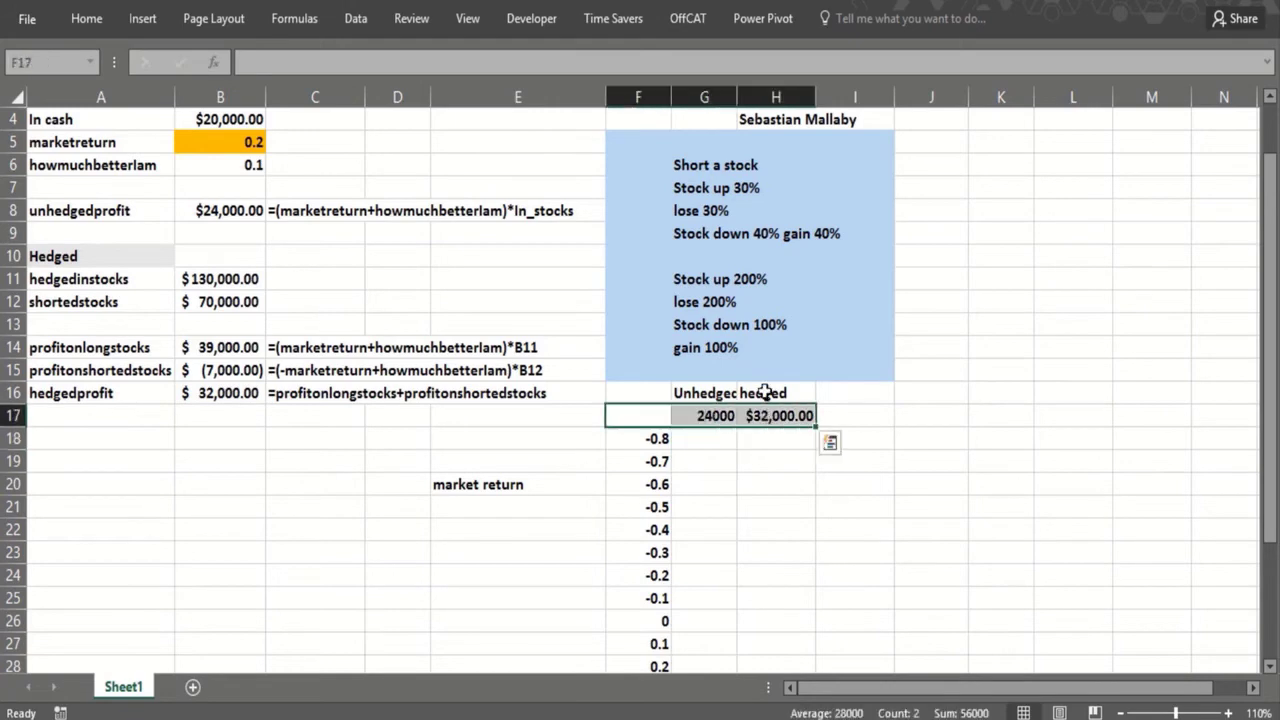
key(ctrl+shift+Down)
key(ctrl+shift+Down)
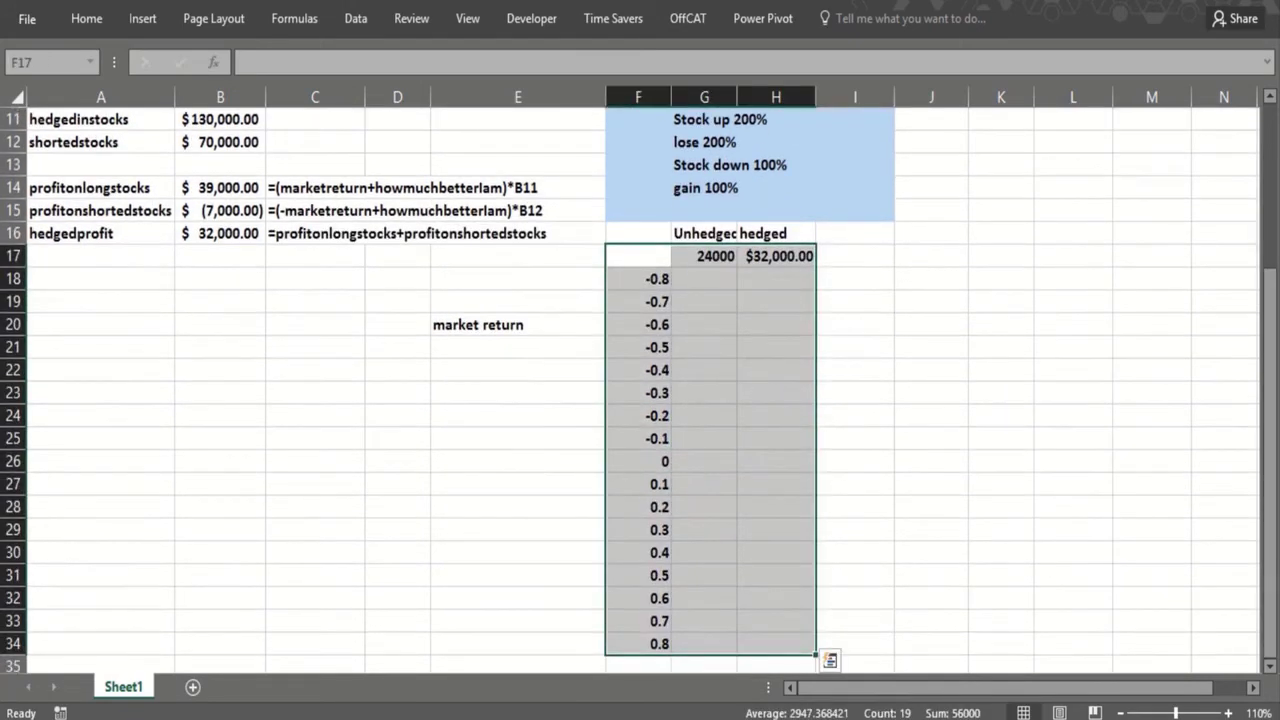
click(357, 19)
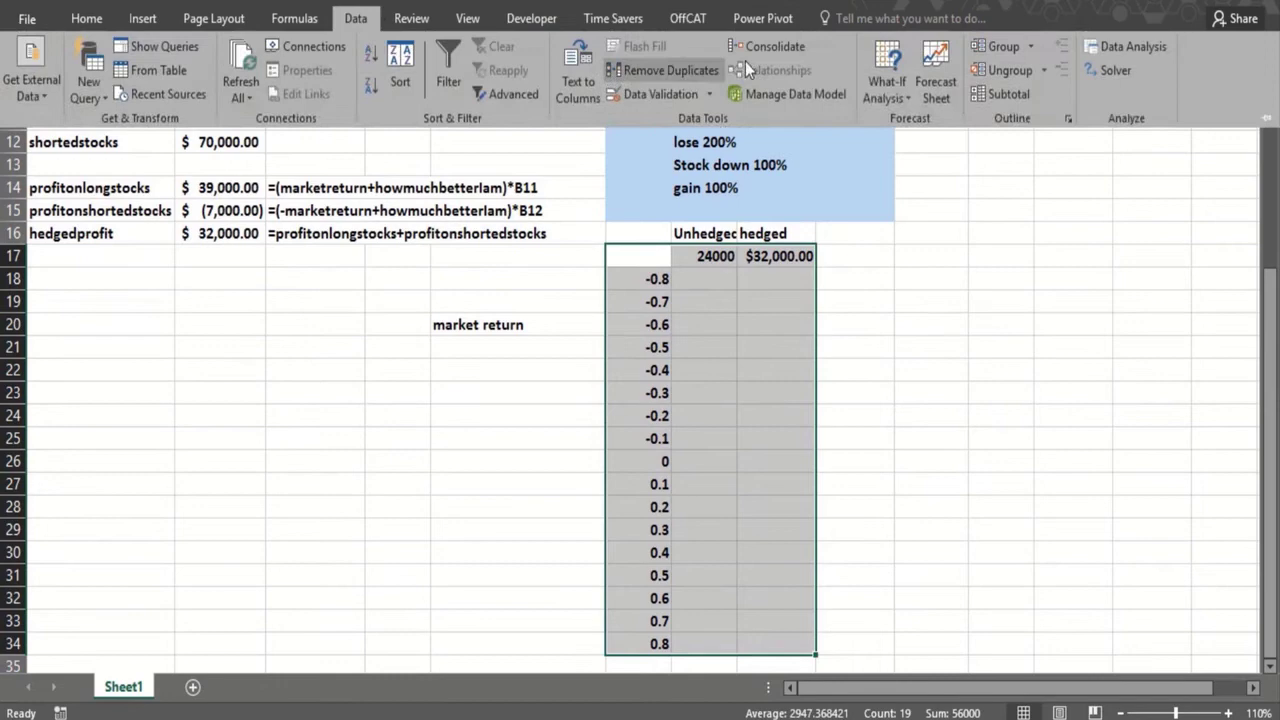
click(876, 88)
click(886, 168)
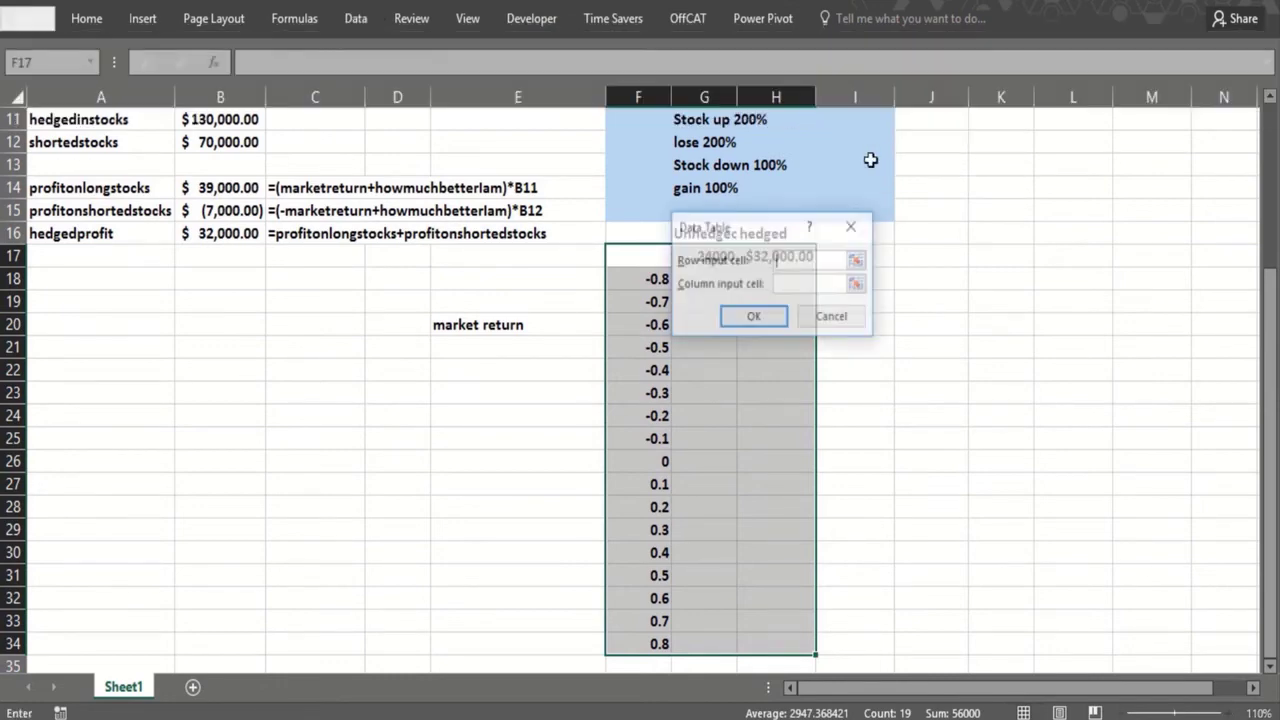
drag(1272, 302, 1272, 144)
click(803, 287)
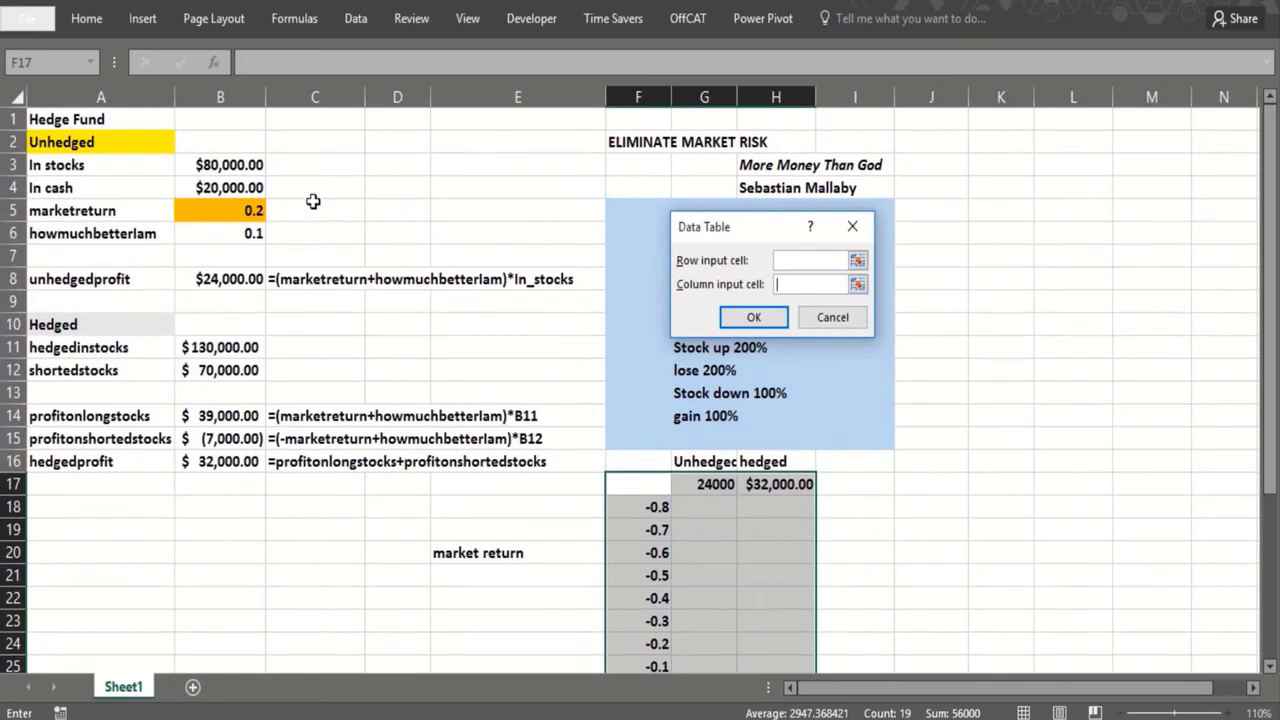
click(251, 208)
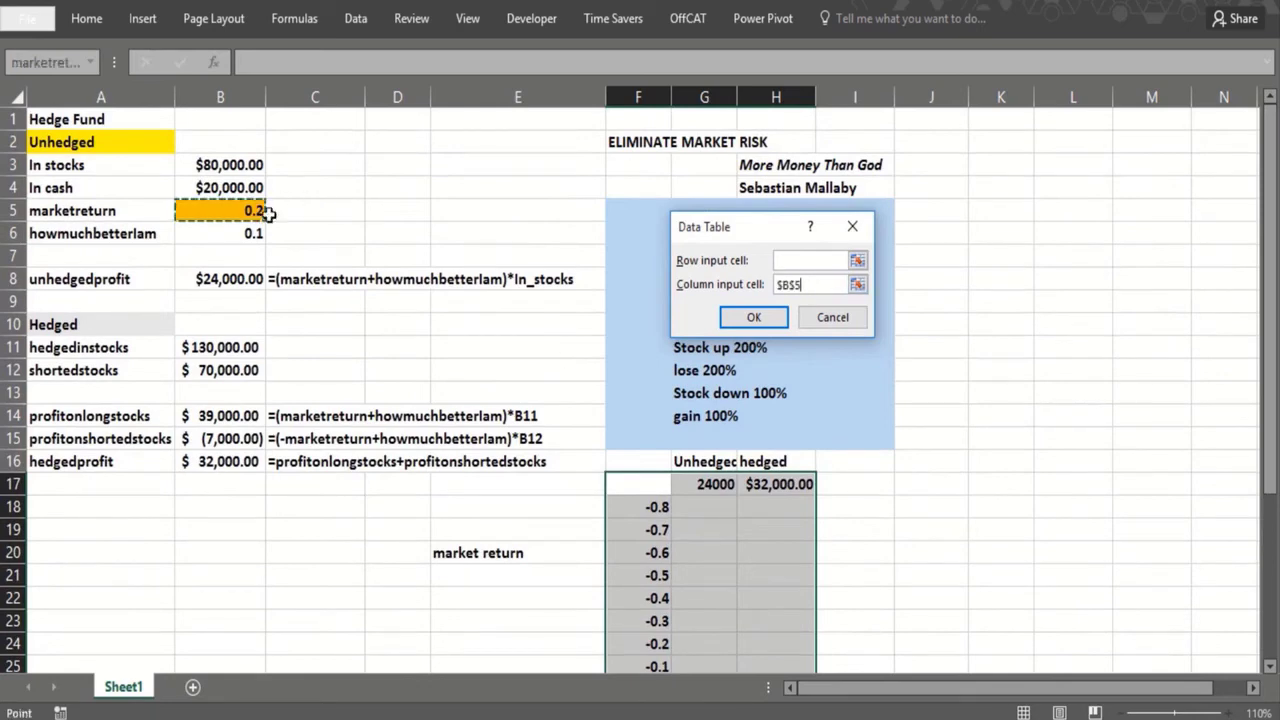
click(740, 316)
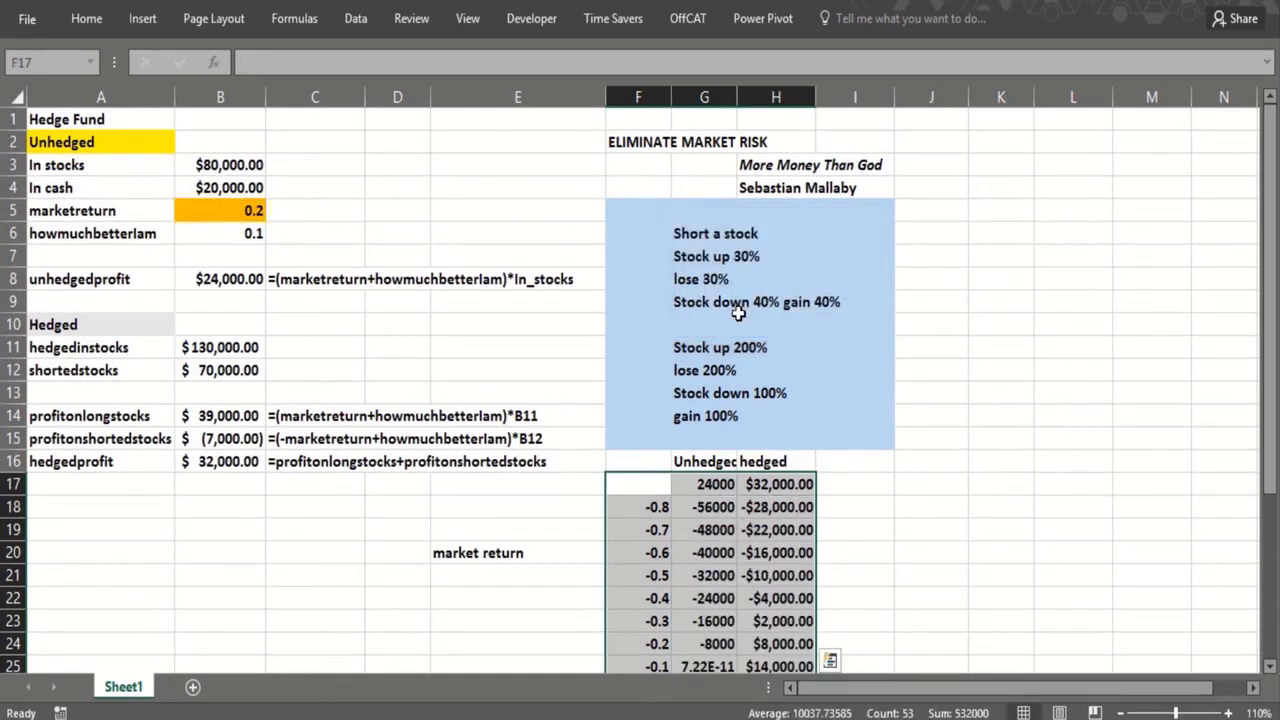
Step: Enter the heading Hedged-Unhedged in I16 for the profit difference column
click(857, 468)
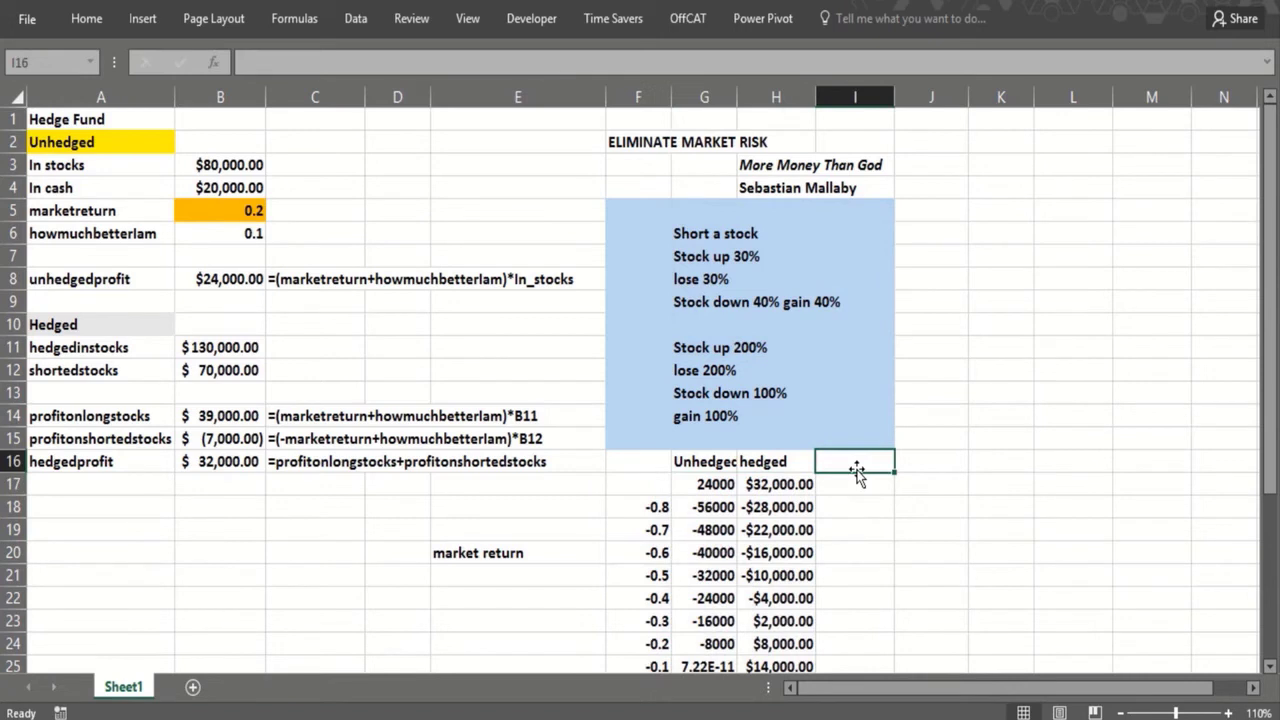
text(Hedged-Un)
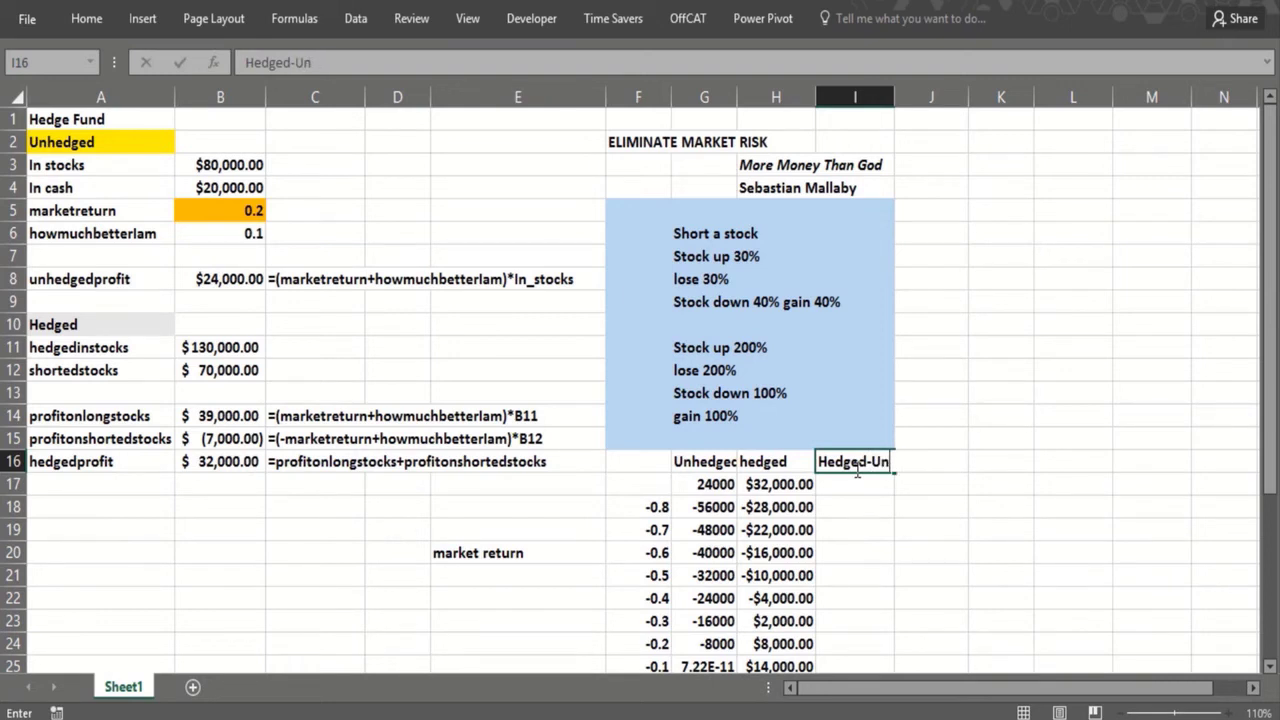
text(he)
text(edged)
key(Return)
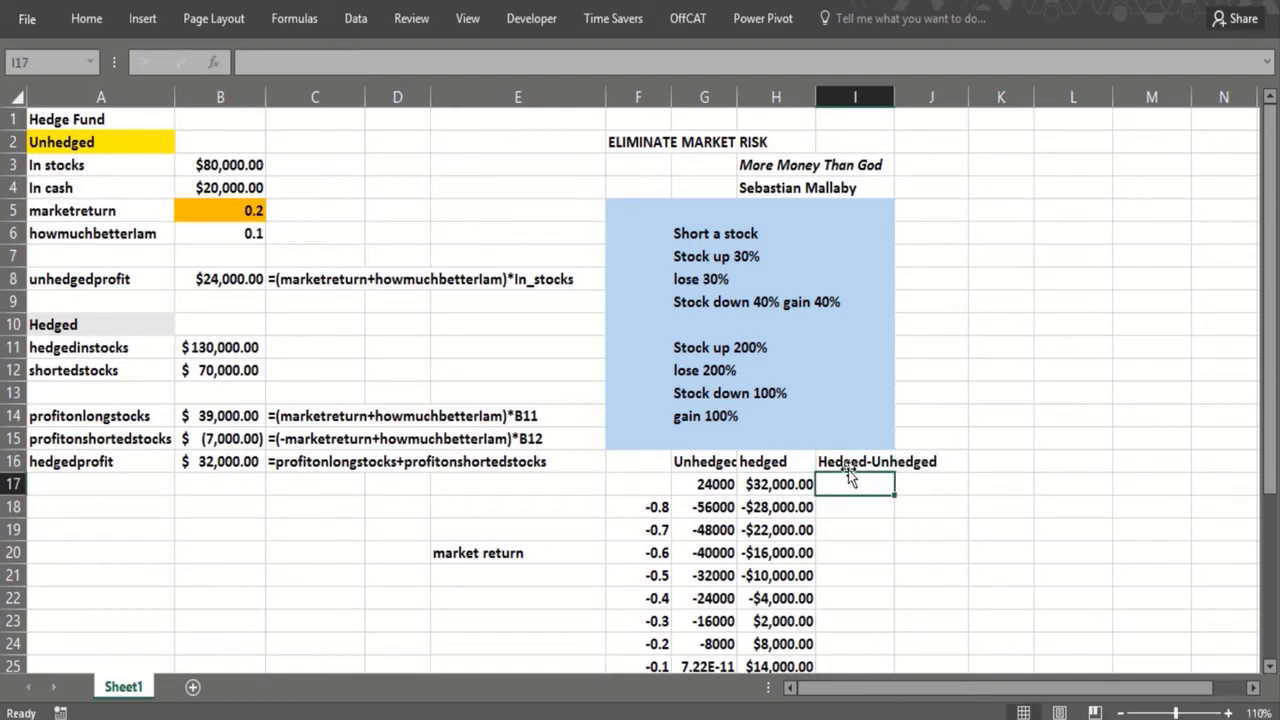
Step: Calculate the profit difference in I18 with the formula =H18-G18 and fill it down to I34
click(834, 507)
text(=)
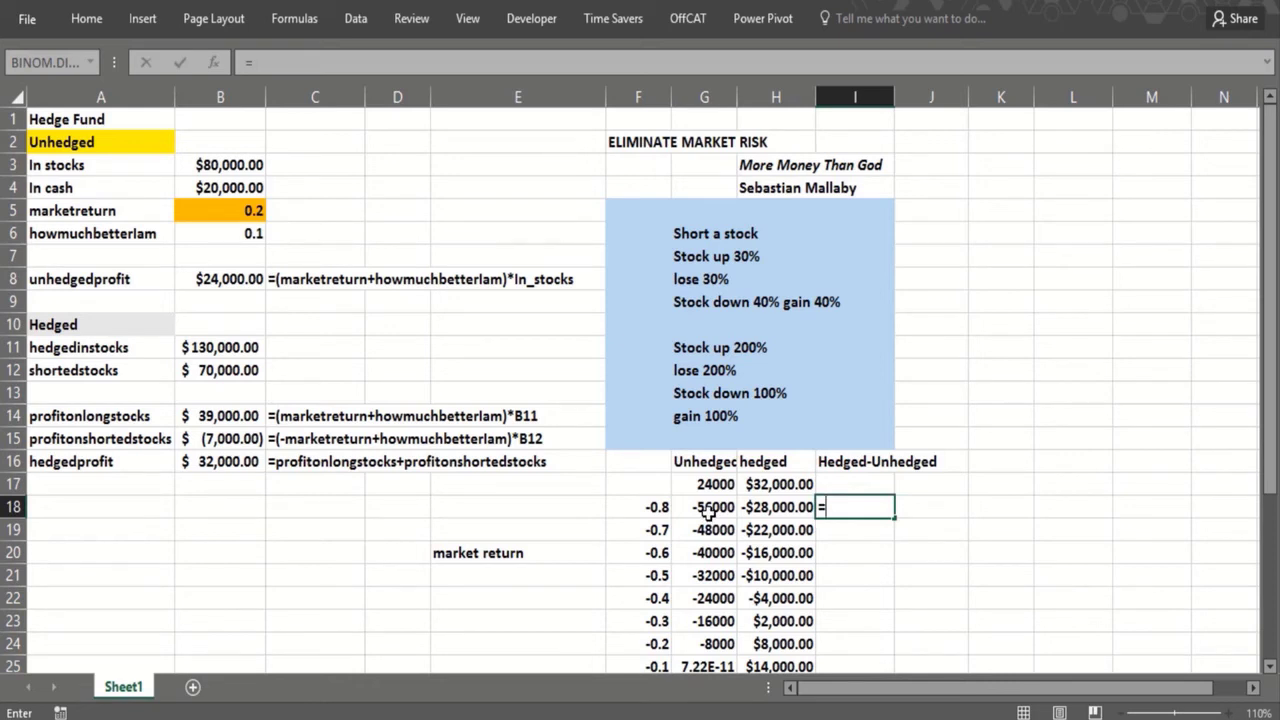
click(759, 507)
text(-)
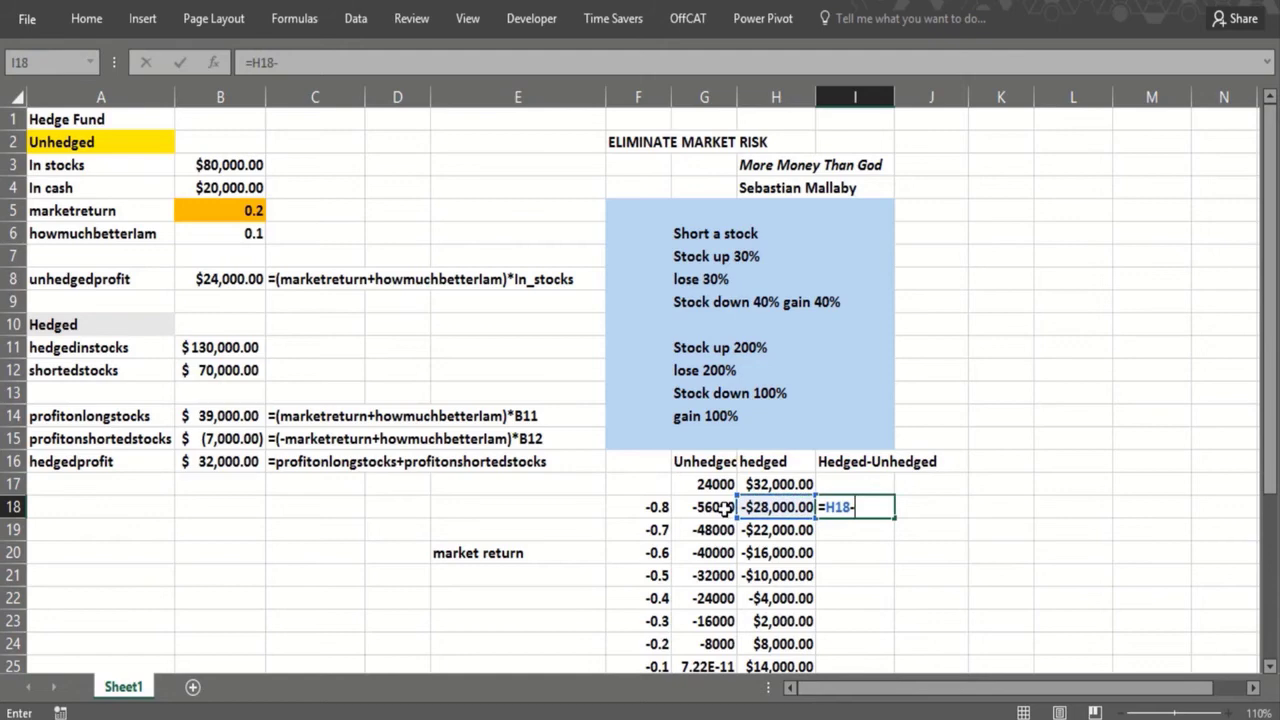
click(718, 507)
key(Return)
click(872, 512)
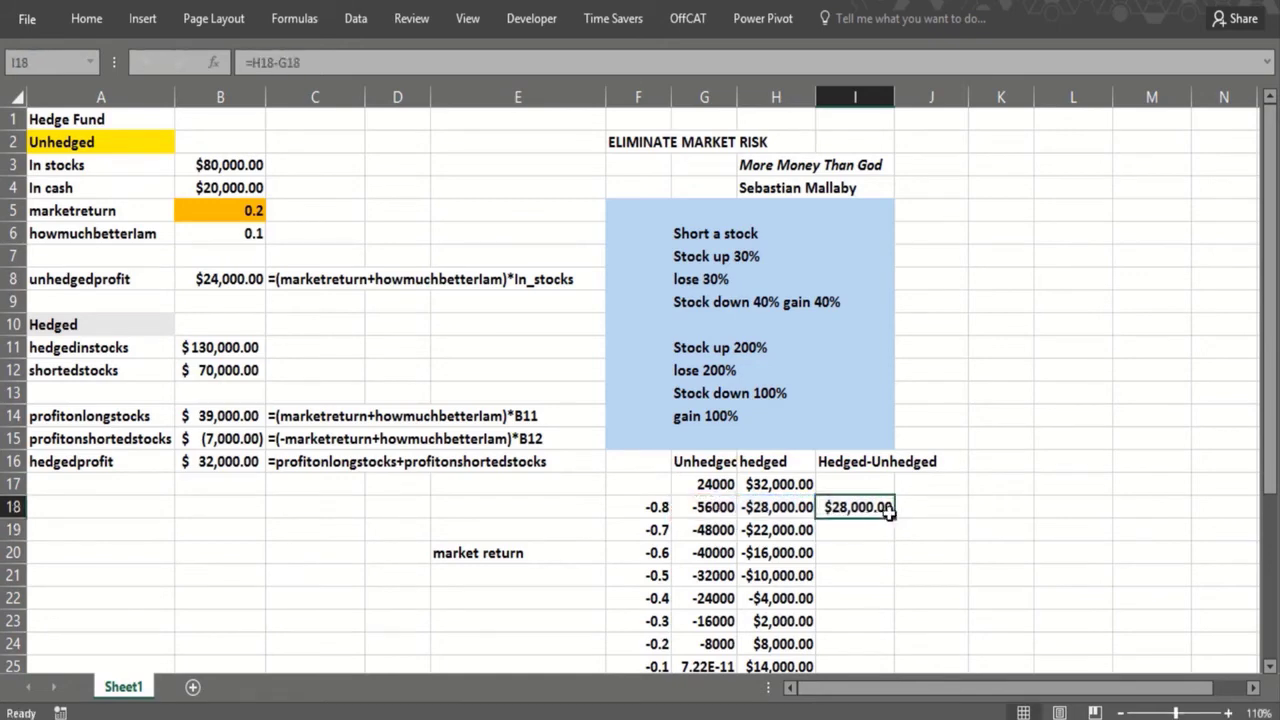
drag(893, 519, 877, 629)
Step: Examine the Hedged-Unhedged differences across the market returns together with the howmuchbetterIam assumption
click(838, 597)
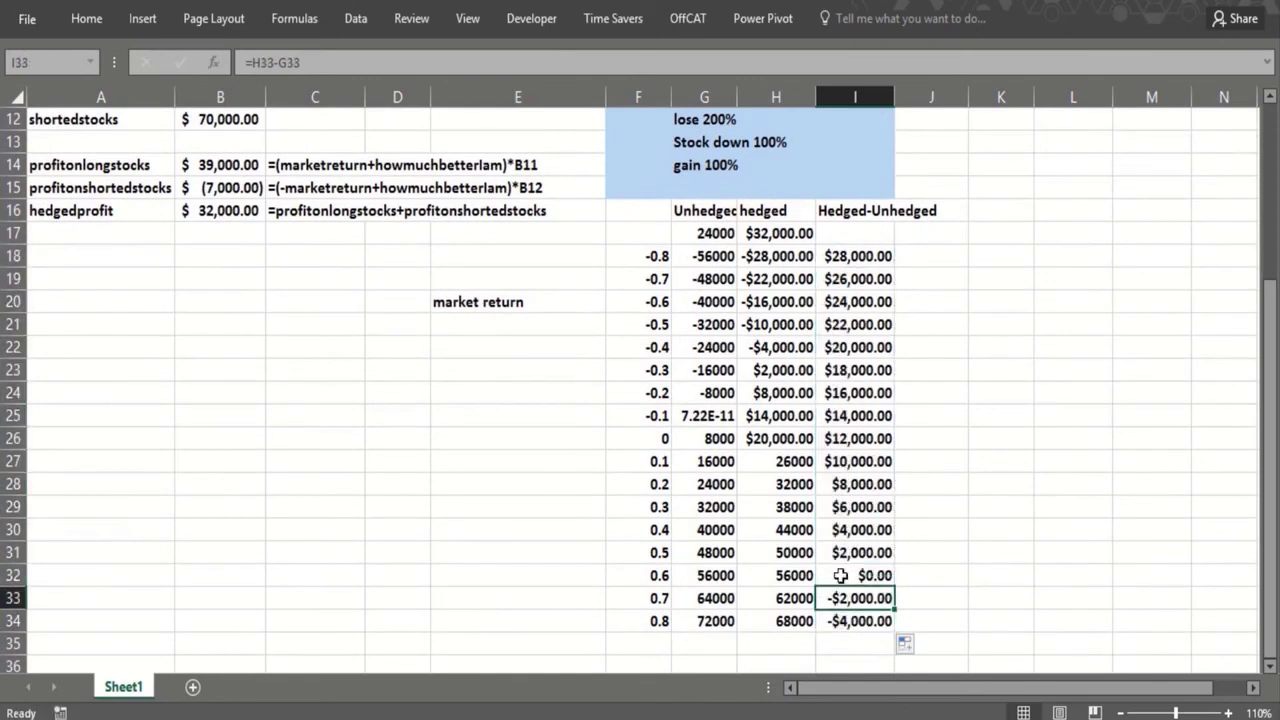
drag(836, 256, 848, 556)
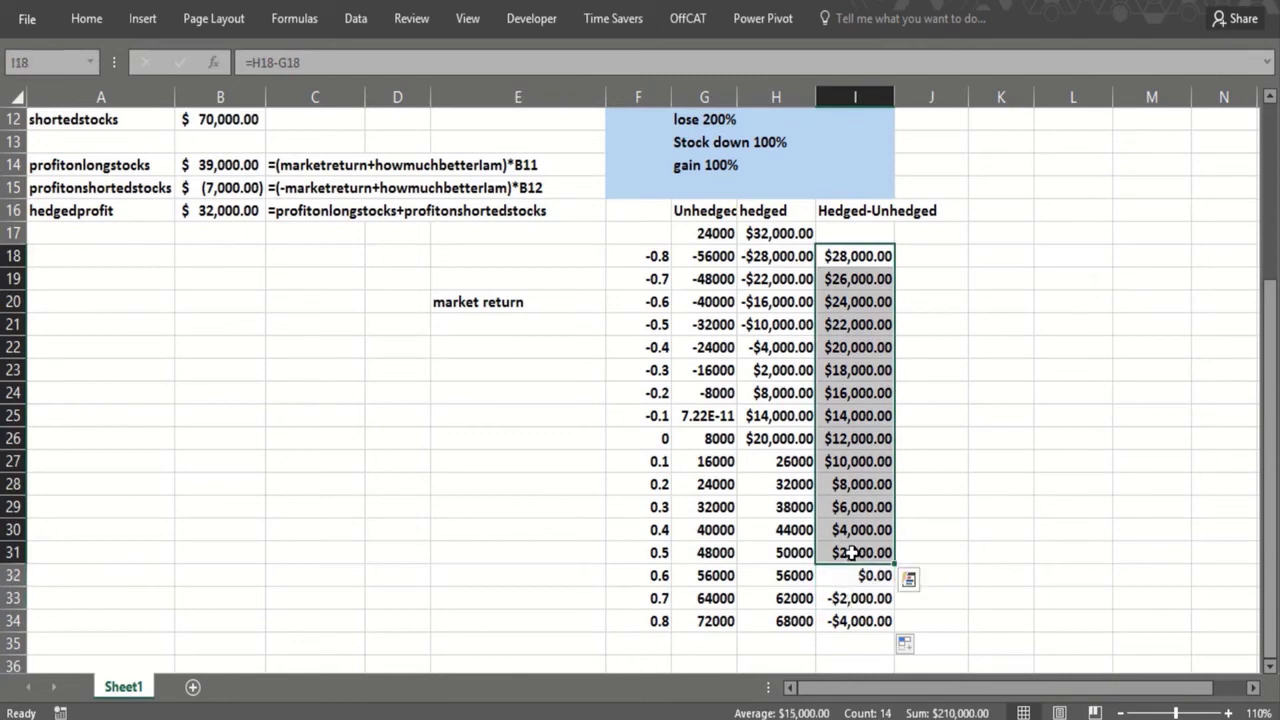
scroll(22, 103, up, 2)
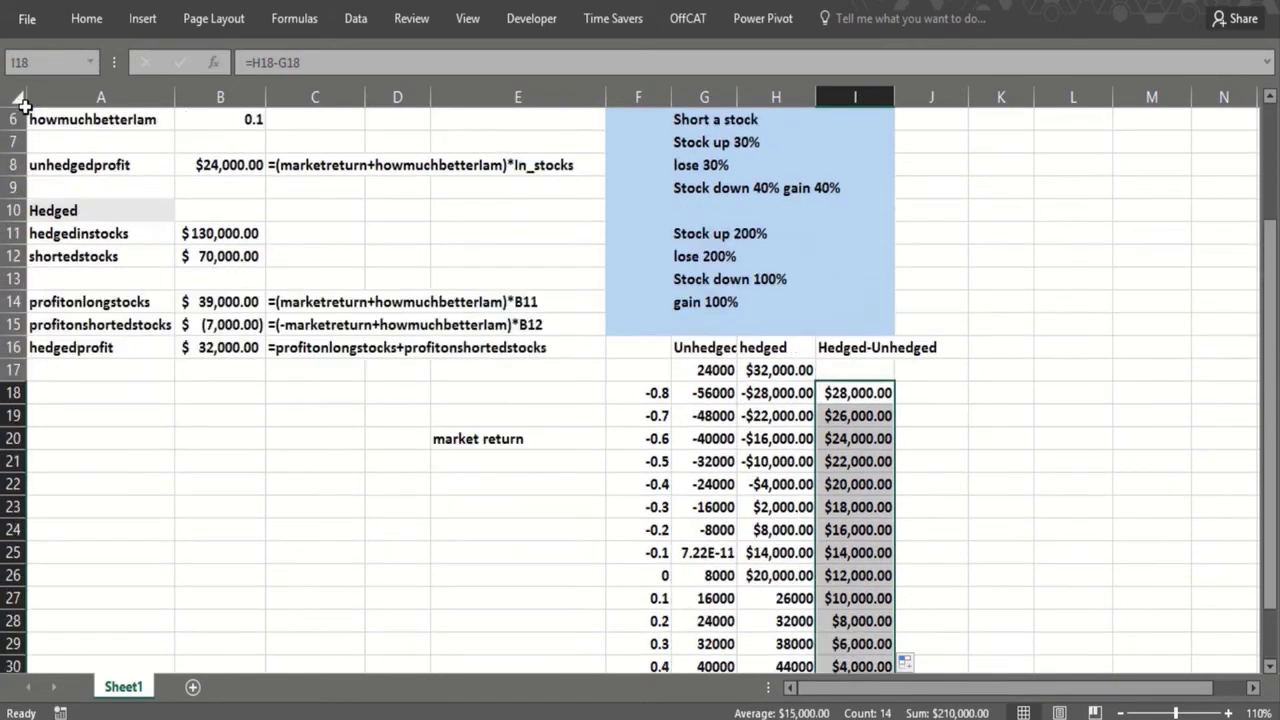
click(217, 119)
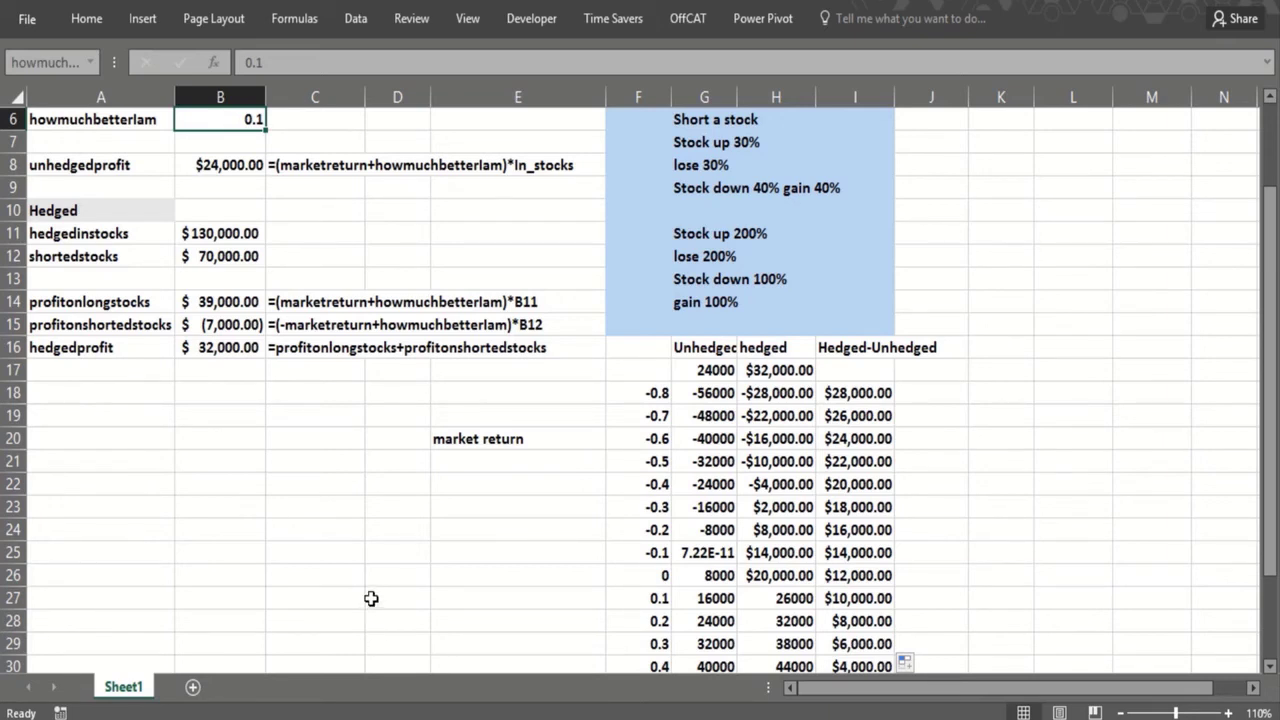
click(368, 524)
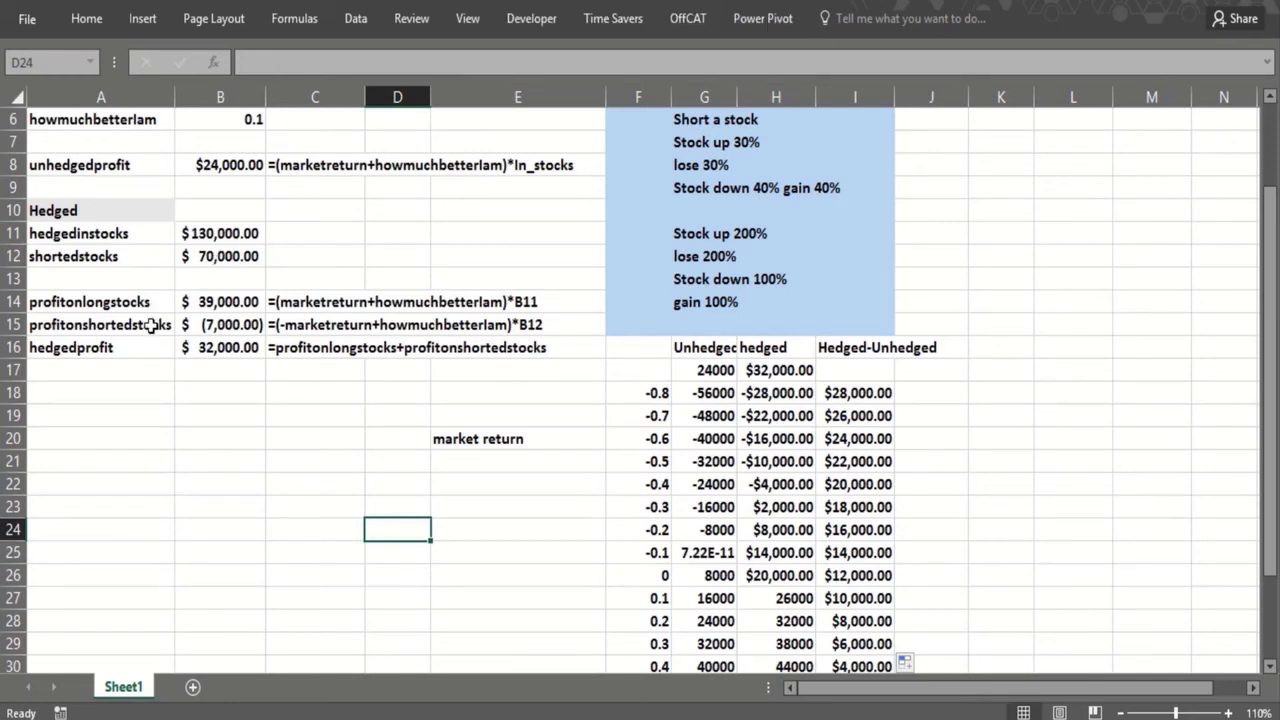
click(284, 420)
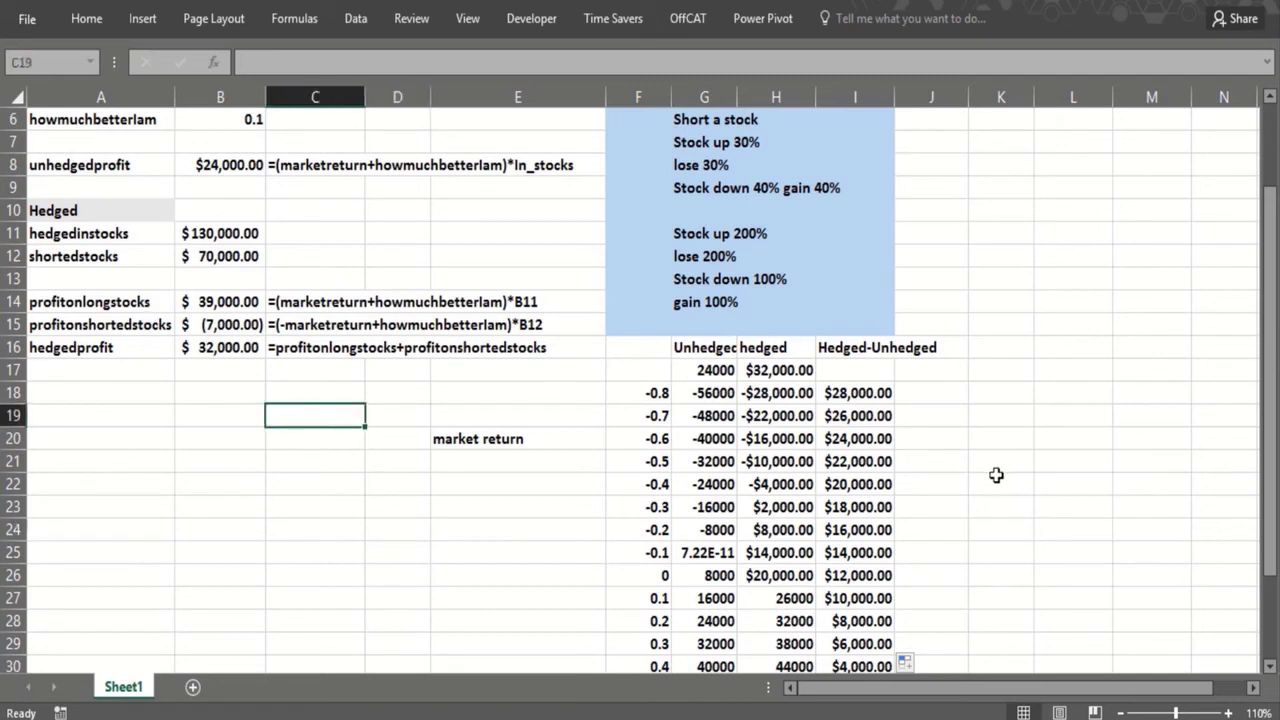
click(572, 502)
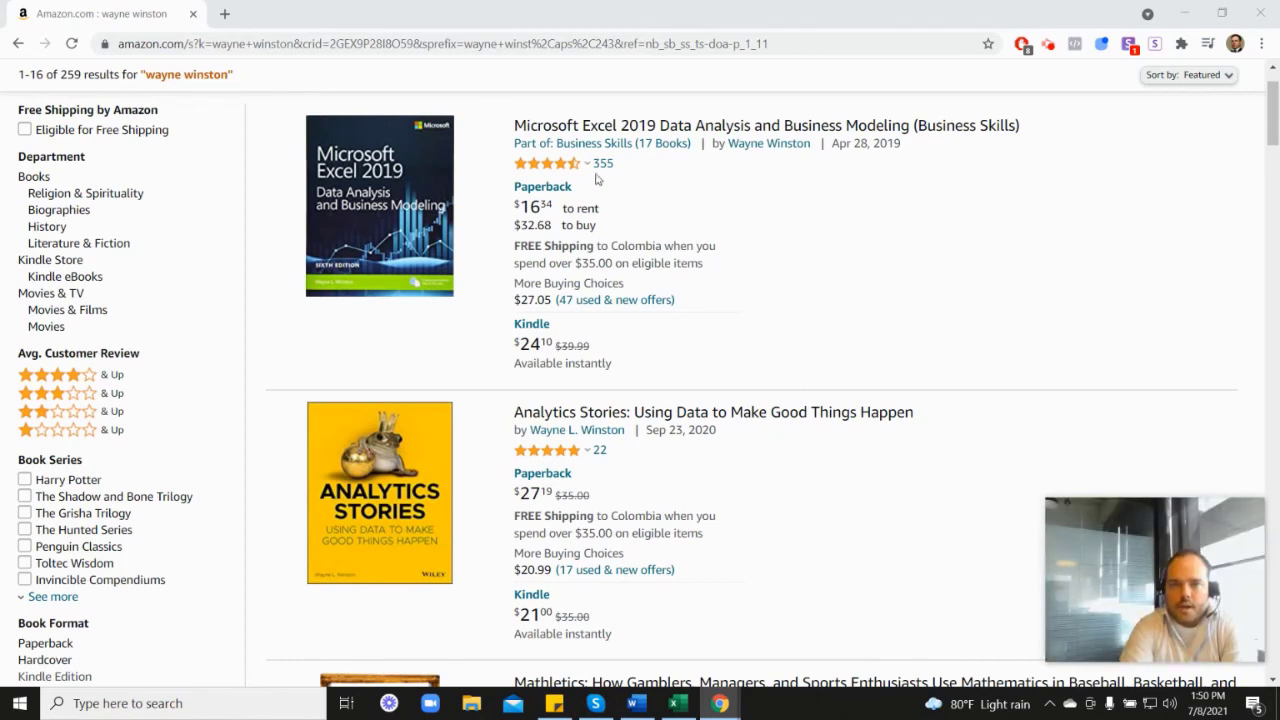
Step: Browse the author's book listings on Amazon, including the customer rating breakdown of the Marketing Analytics book
mouse_move(548, 172)
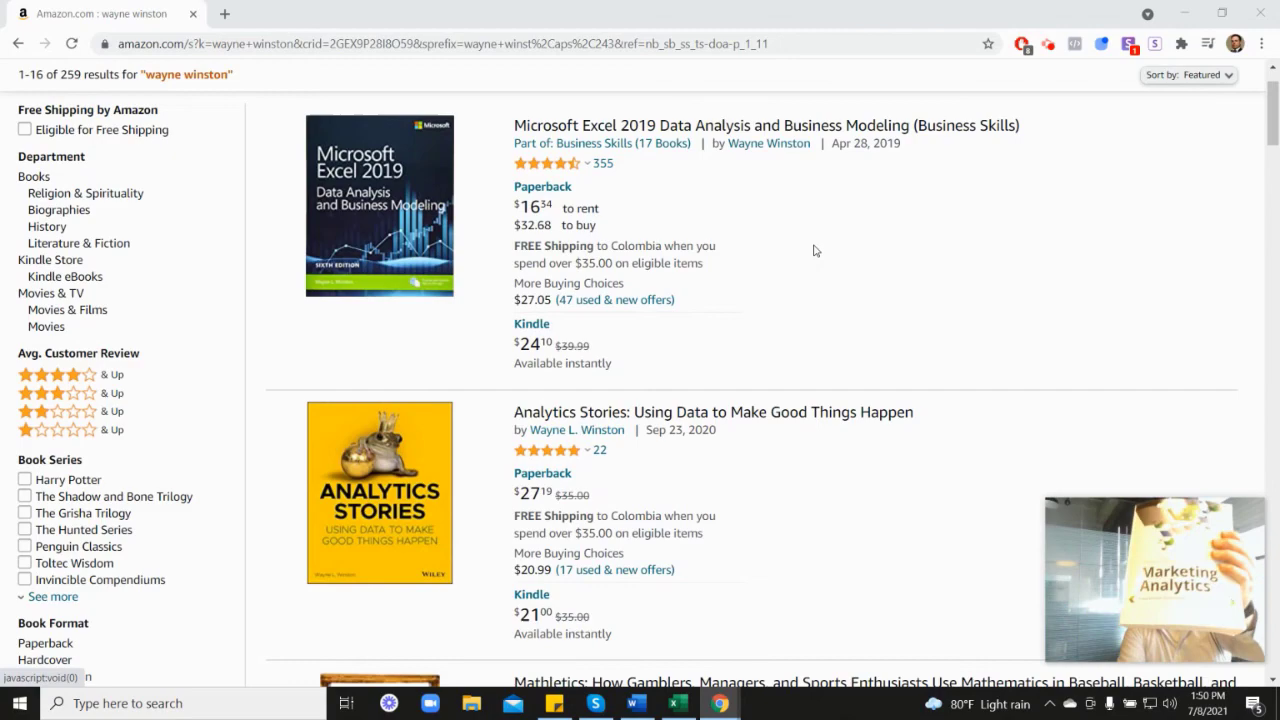
scroll(1143, 411, down, 6)
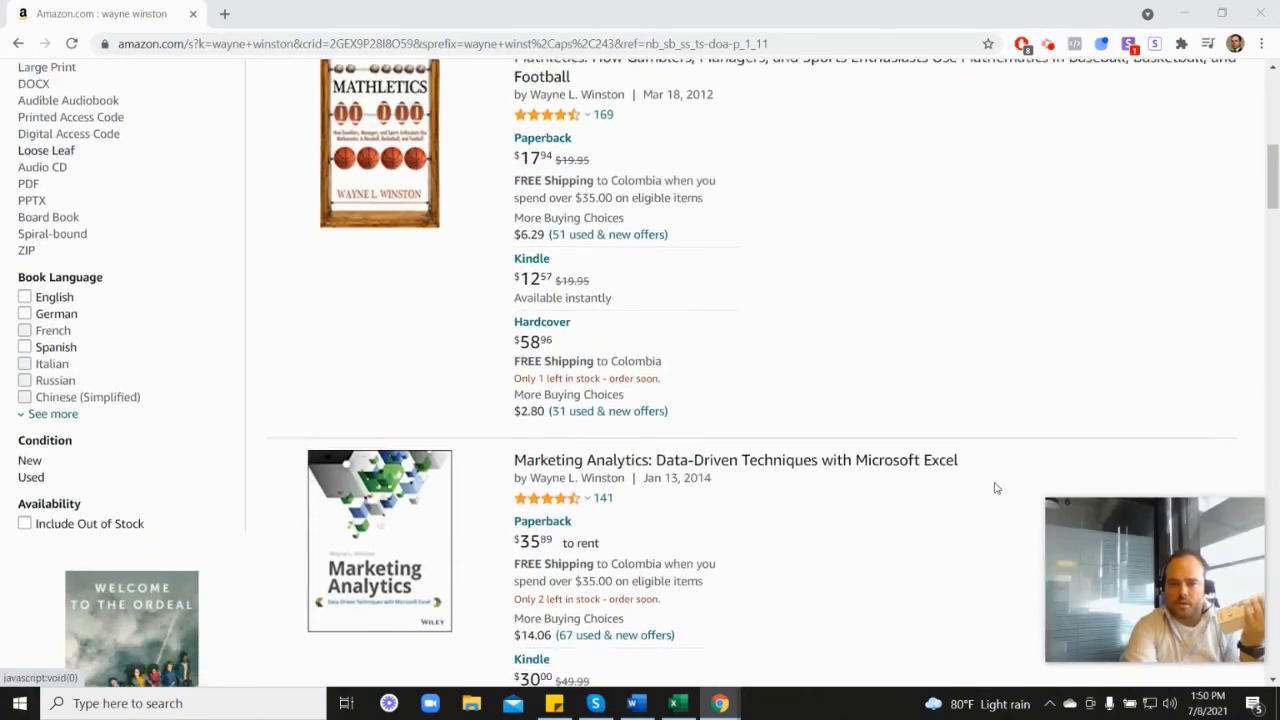
scroll(995, 488, down, 1)
mouse_move(580, 374)
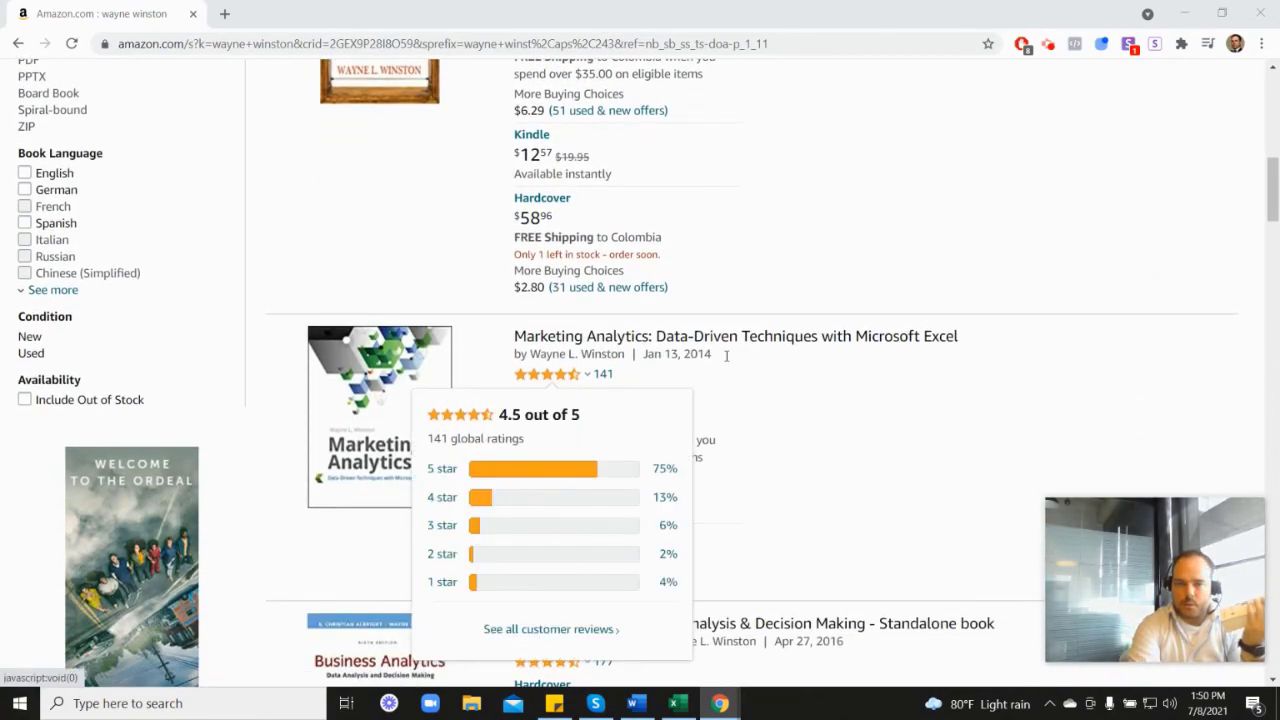
scroll(743, 377, up, 6)
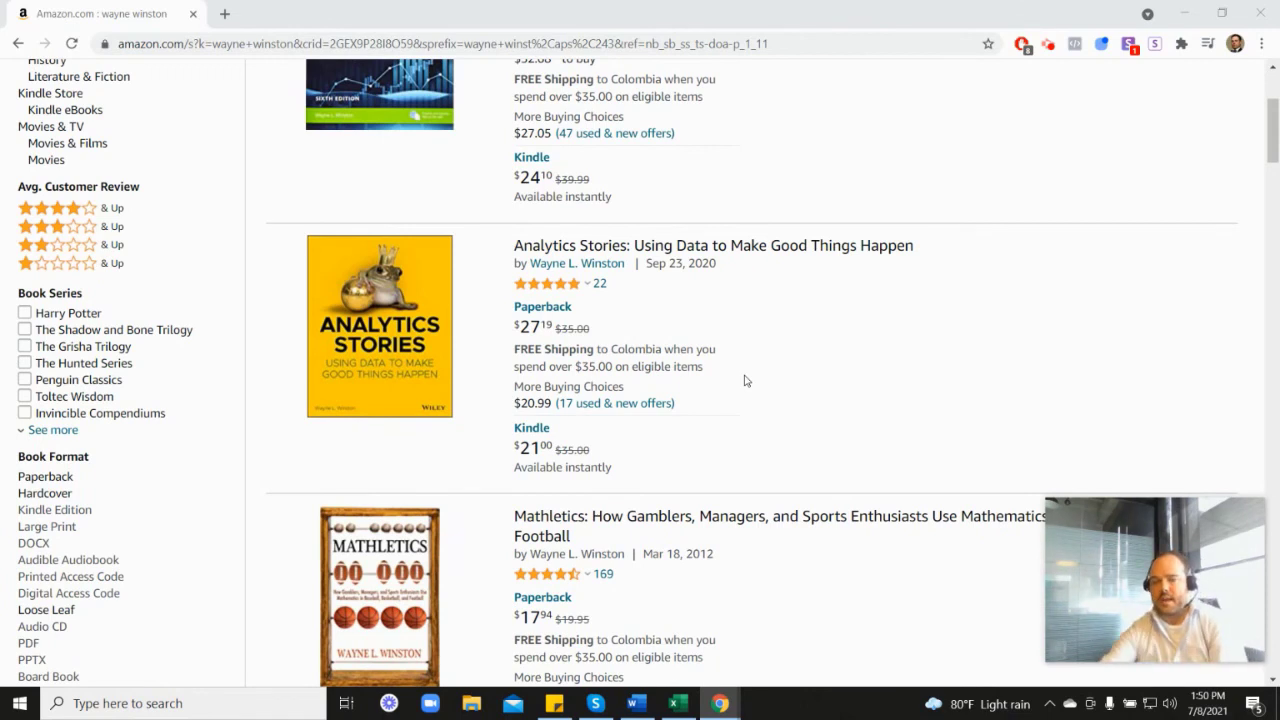